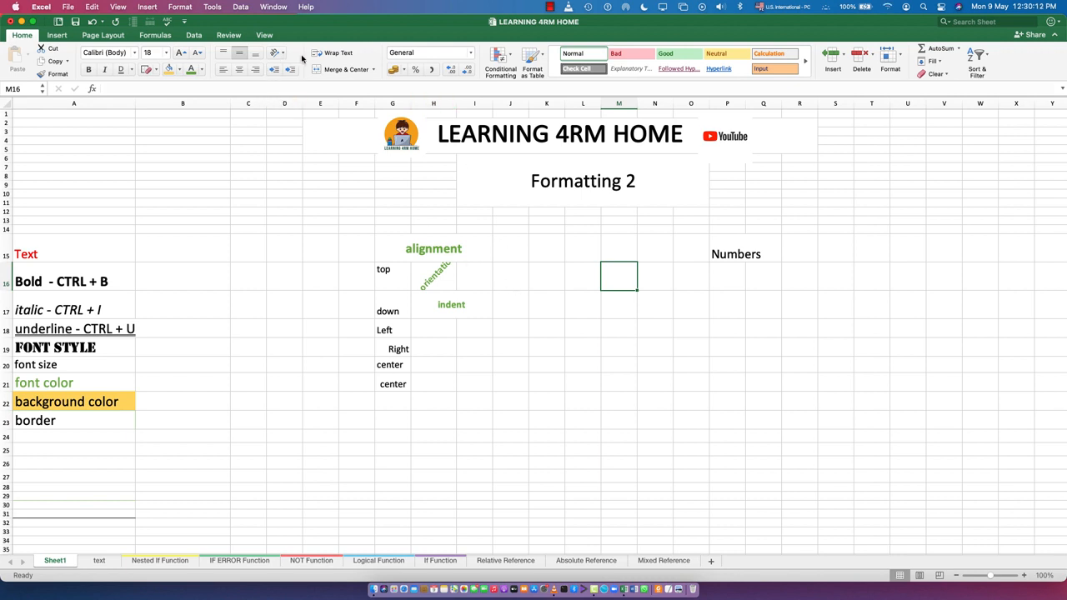
# - Enter "Learning 4rm Home channel" in cell L17
pyautogui.click(579, 313)
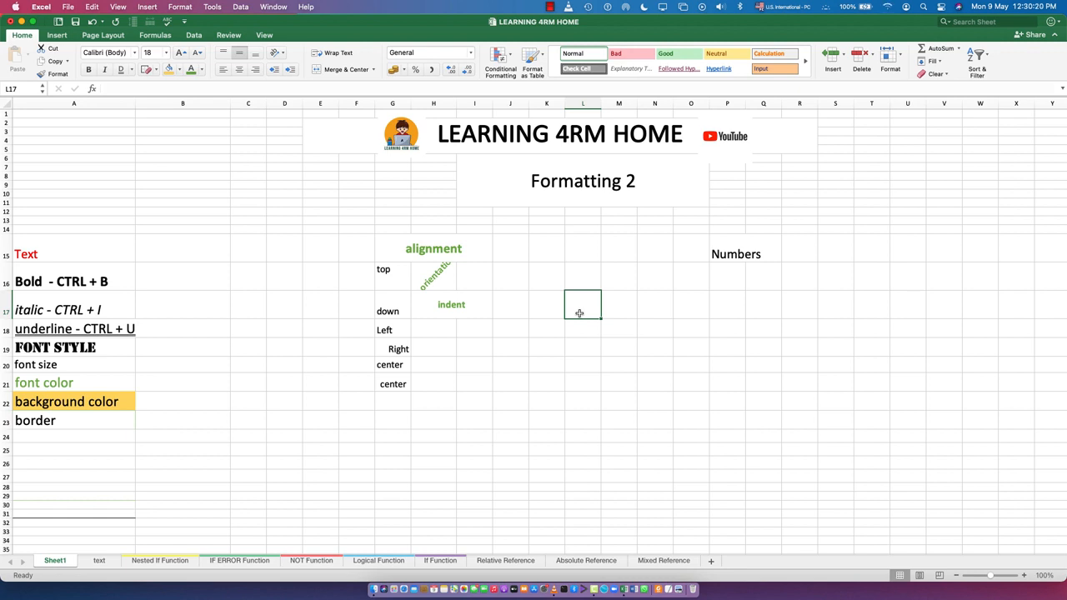
pyautogui.write('Learning ')
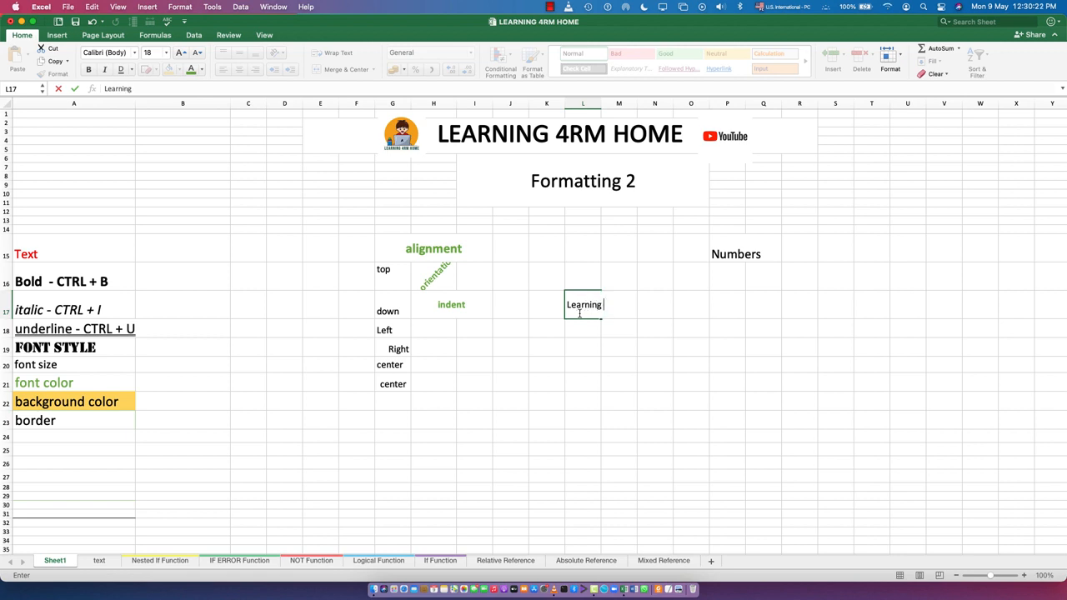
pyautogui.write('4rm Home hchannel')
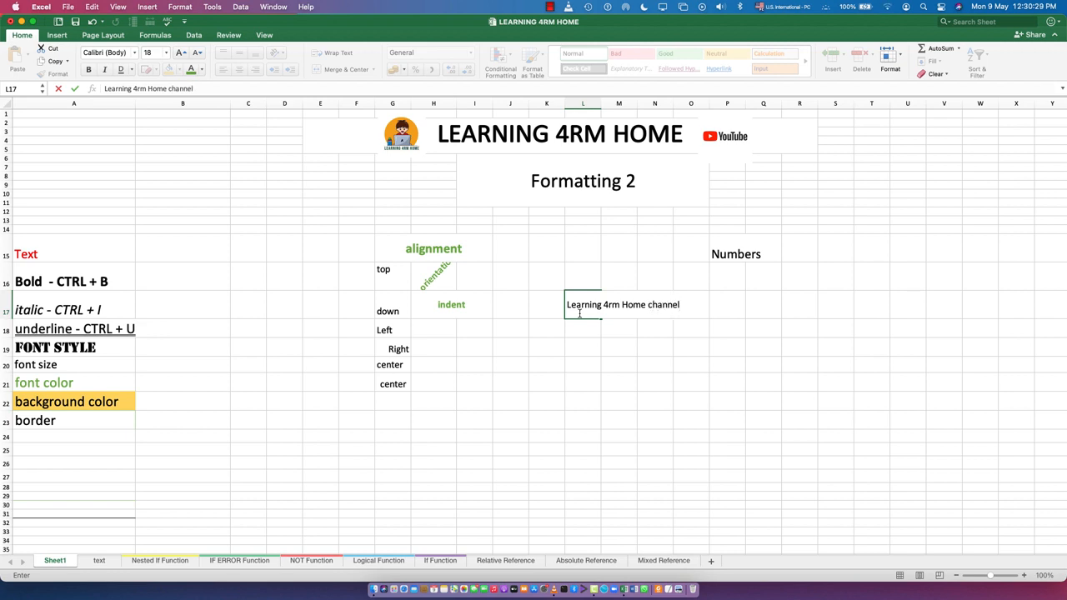
pyautogui.click(616, 365)
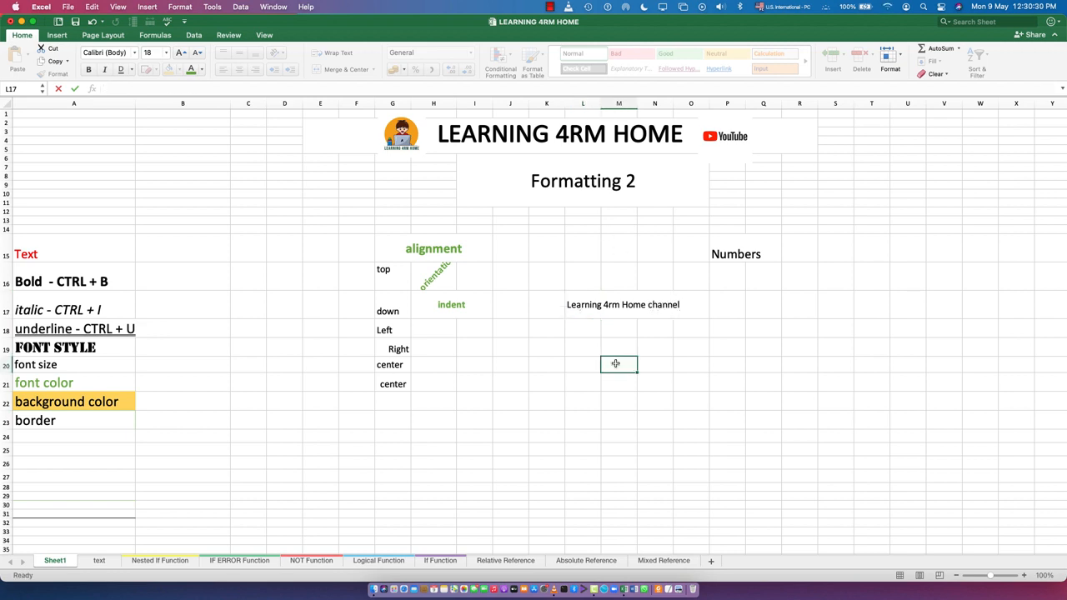
# - Turn on text wrapping for cell L17
pyautogui.click(583, 305)
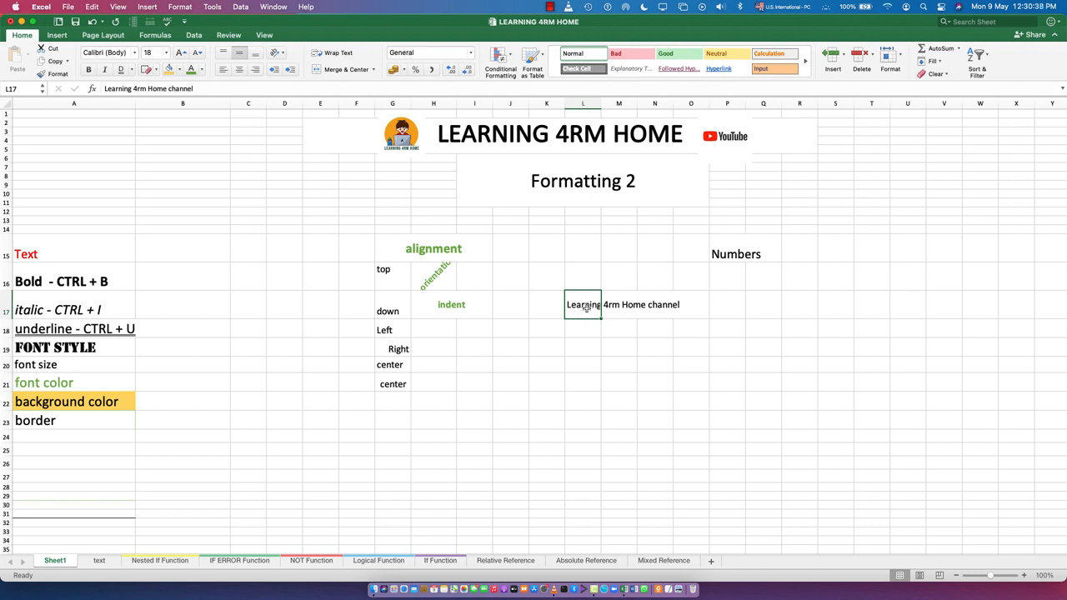
pyautogui.click(692, 305)
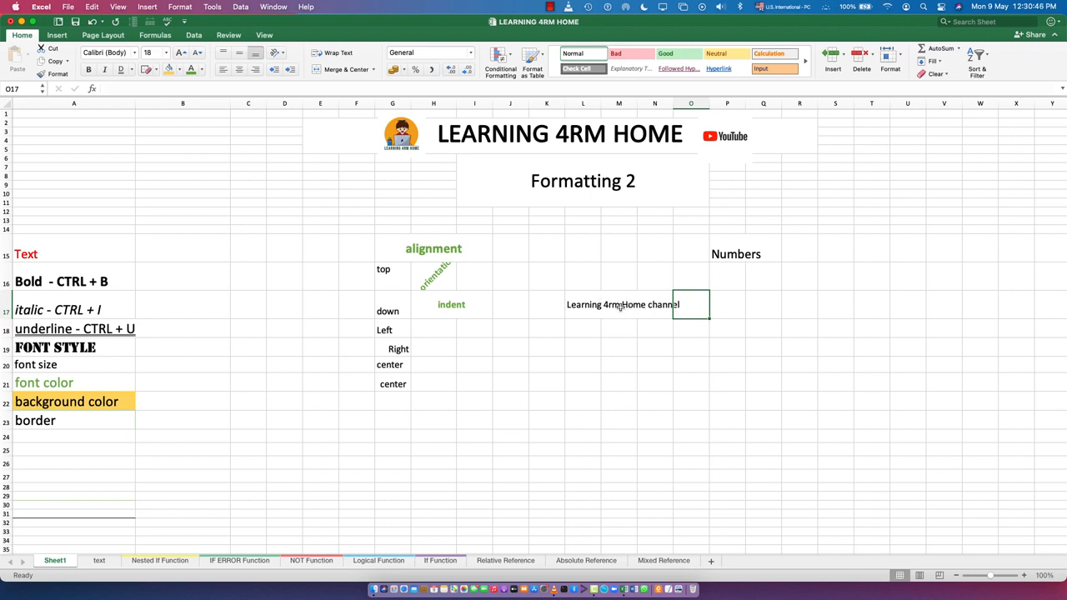
pyautogui.click(579, 306)
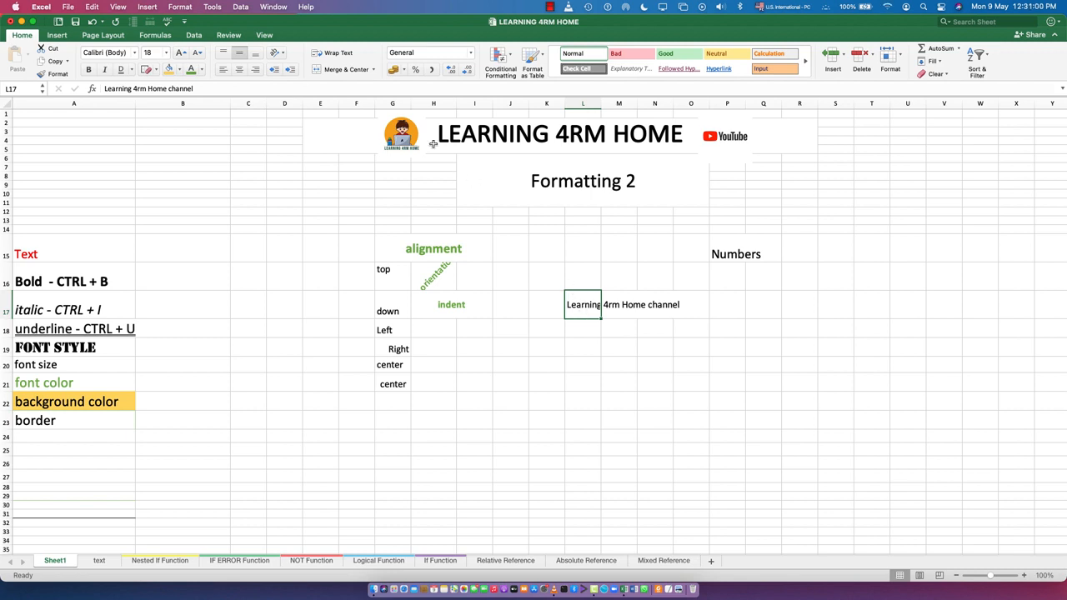
pyautogui.click(345, 53)
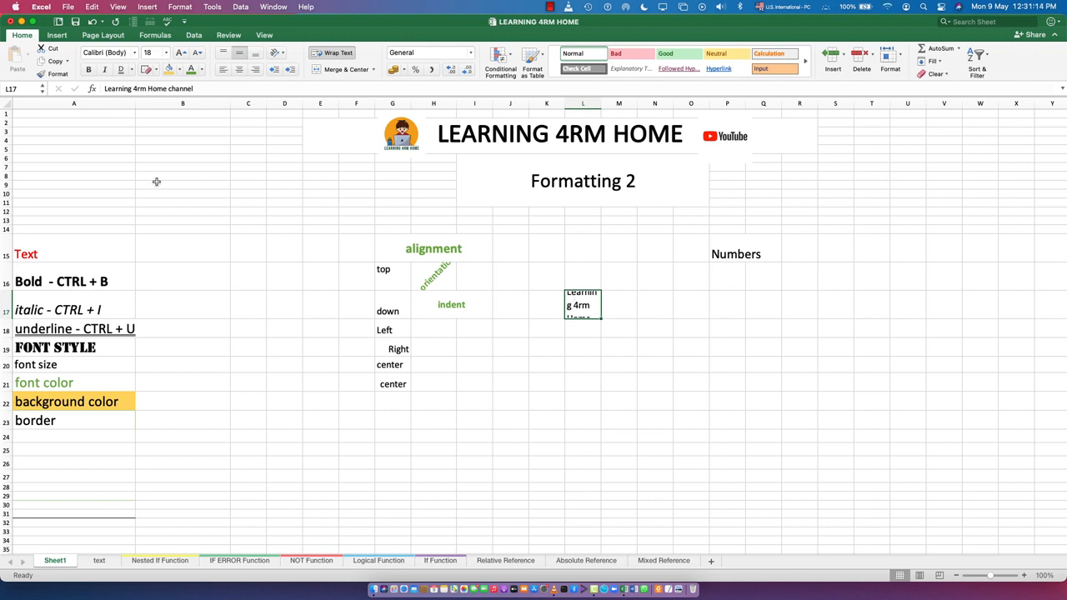
# - Enter "Youtube channel" in cell M17
pyautogui.click(617, 307)
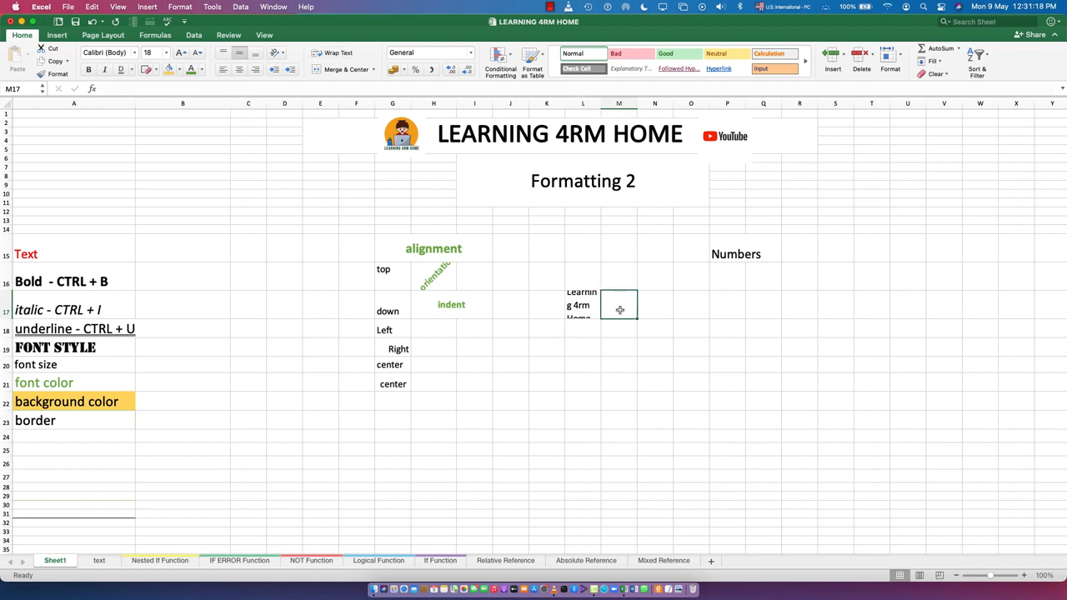
pyautogui.write('Youtube ')
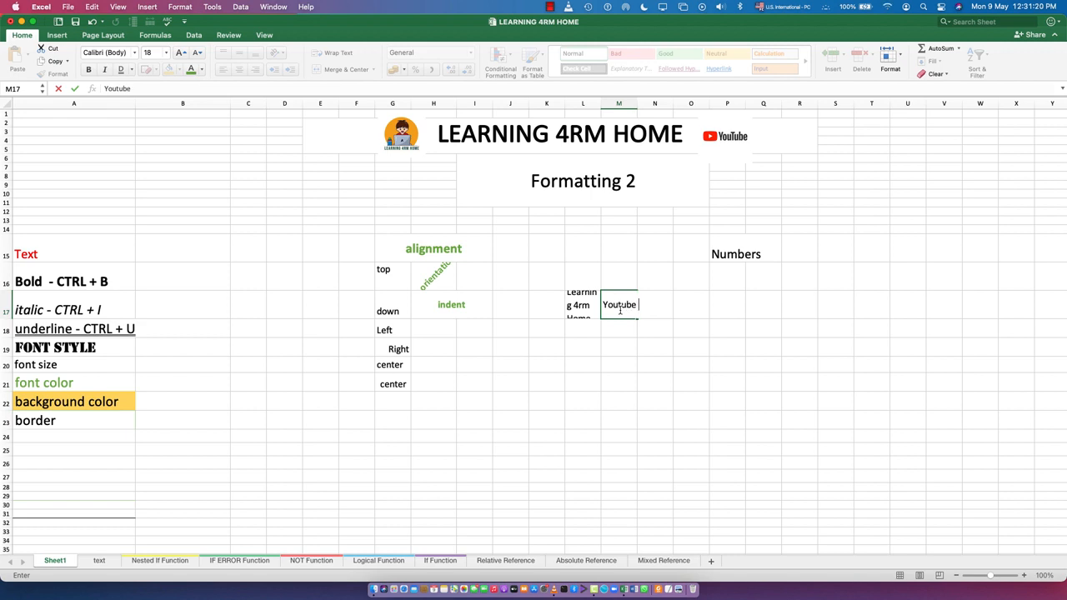
pyautogui.write('channel')
pyautogui.click(649, 367)
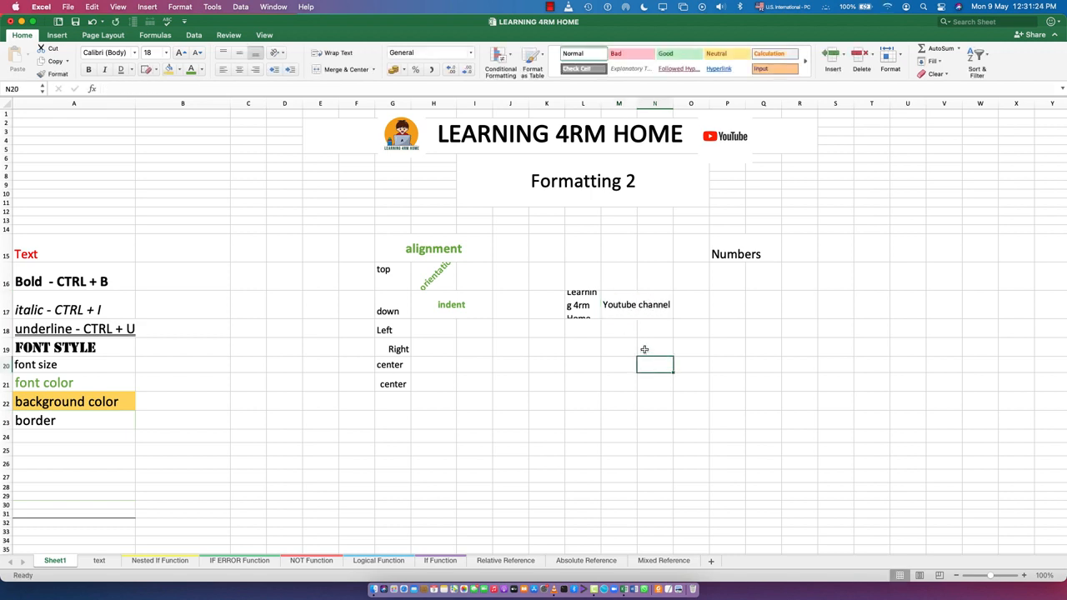
# - Turn on text wrapping for cell M17
pyautogui.click(624, 309)
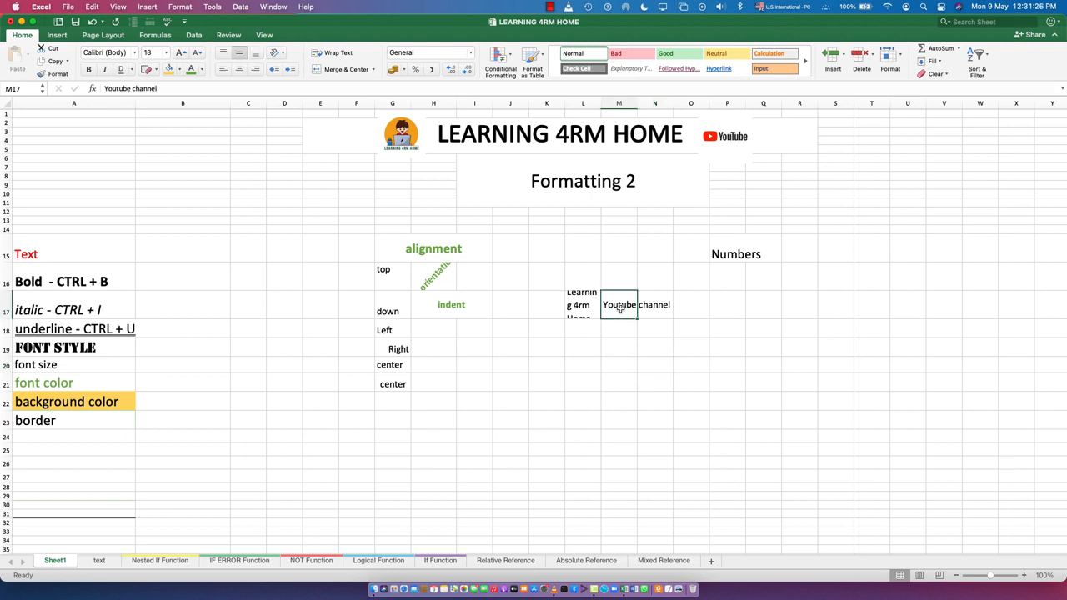
pyautogui.click(661, 307)
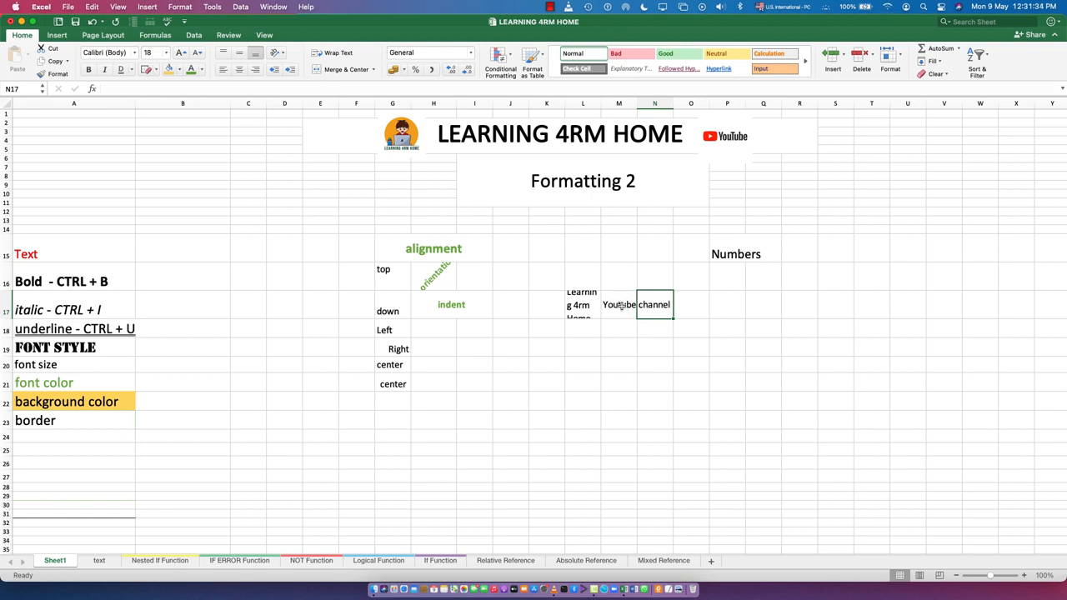
pyautogui.click(621, 306)
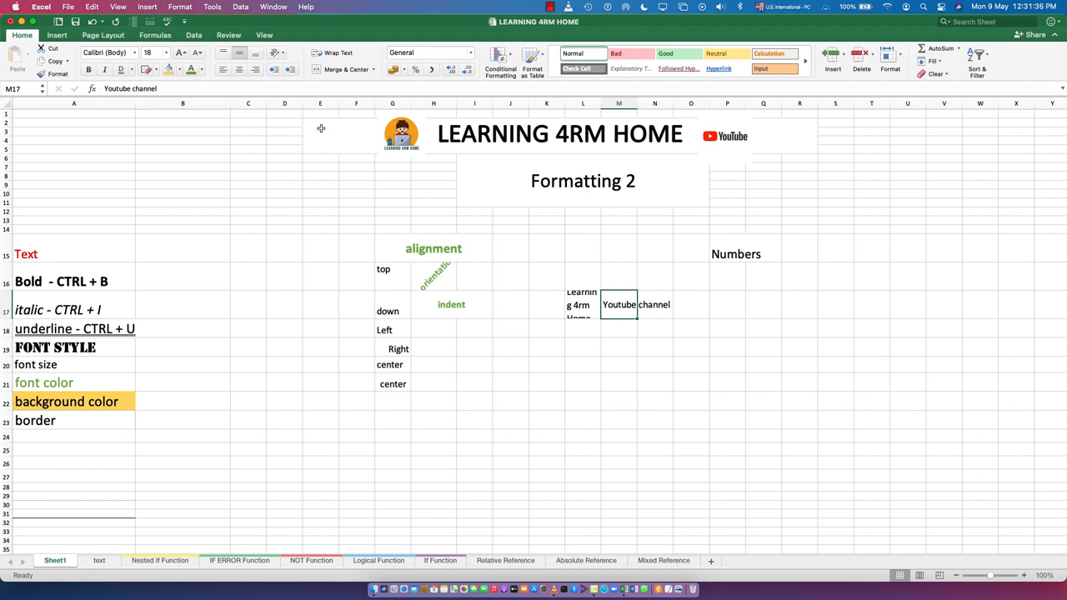
pyautogui.click(331, 55)
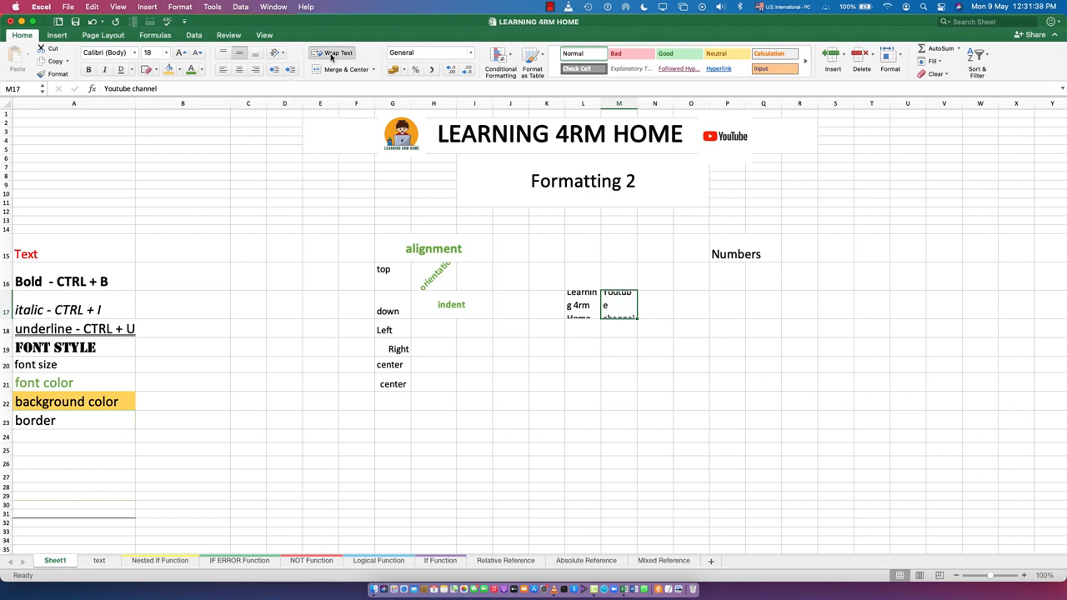
# - Label cell L16 "wrap text" and make that label bold
pyautogui.click(583, 276)
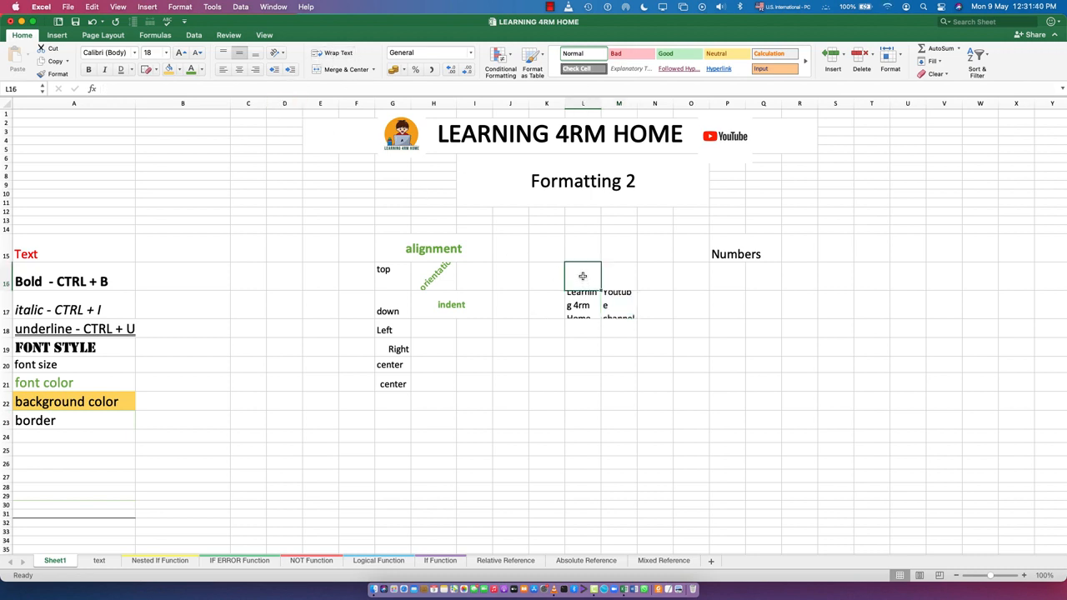
pyautogui.write('wrap text')
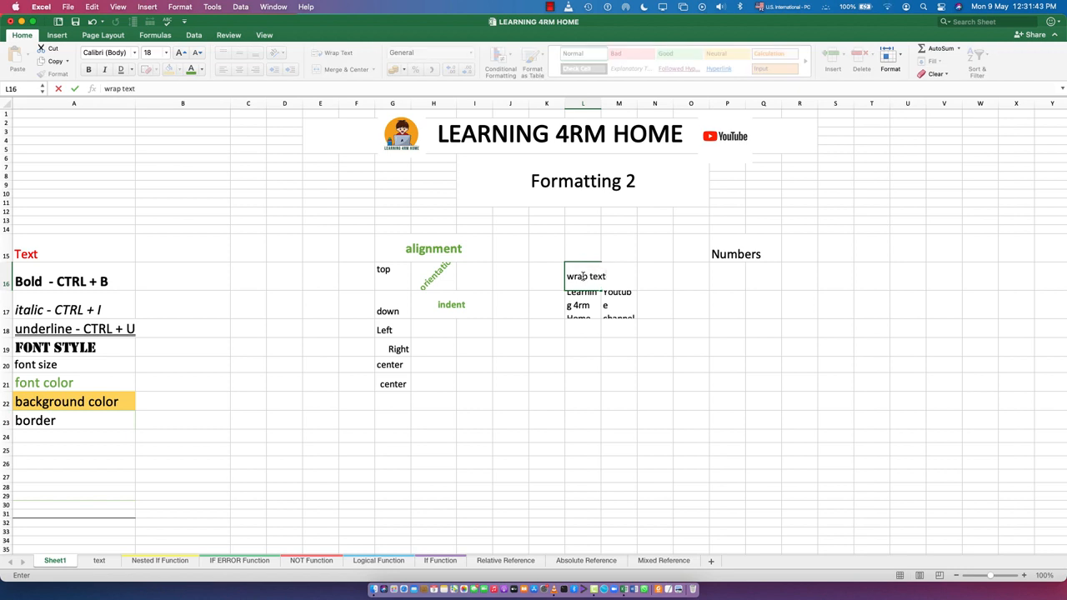
pyautogui.click(617, 327)
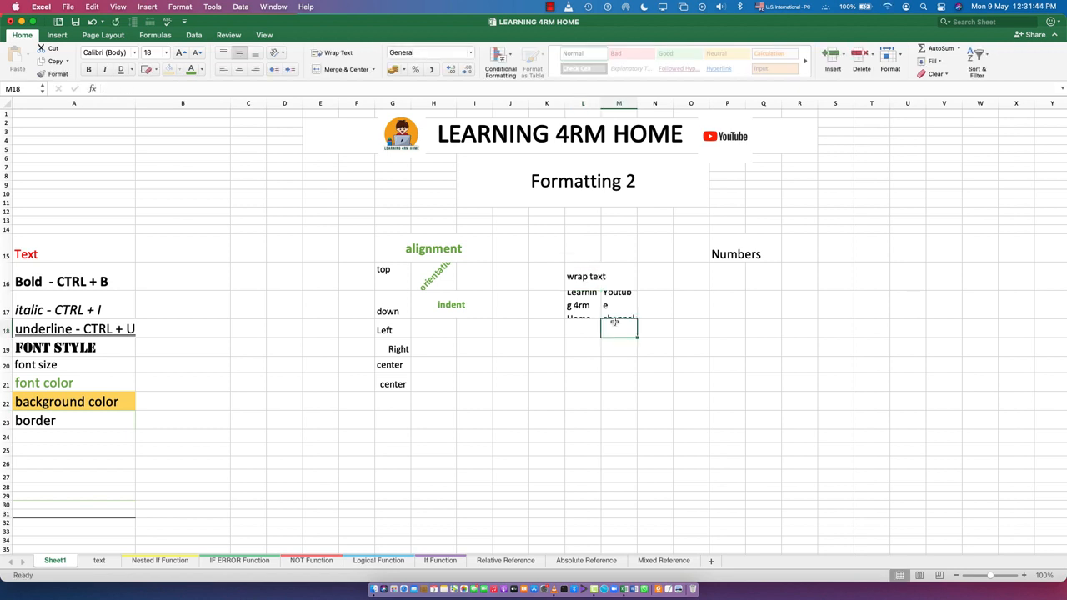
pyautogui.click(597, 276)
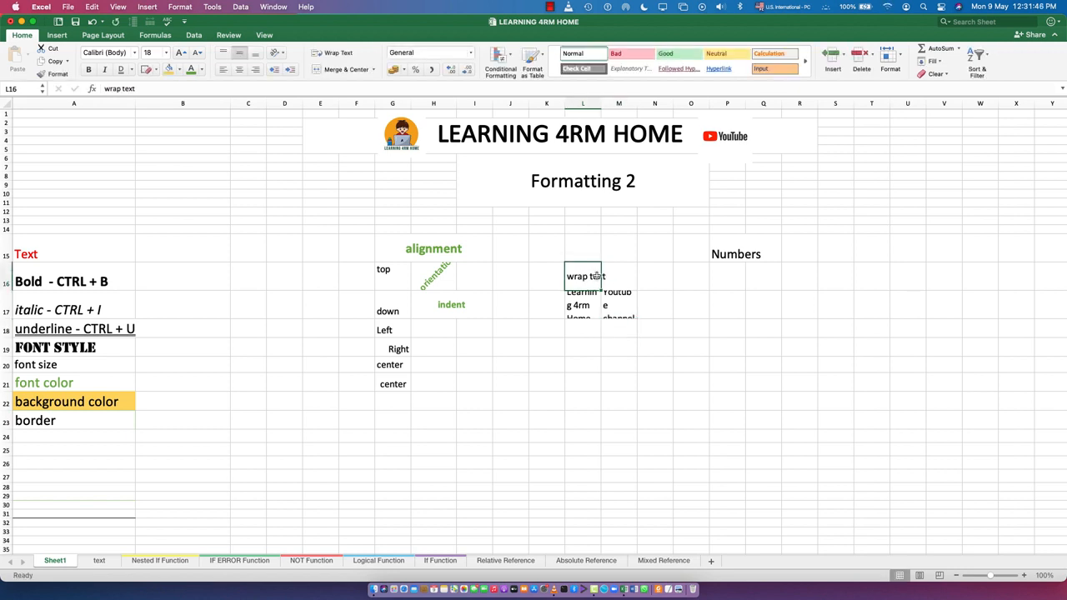
pyautogui.hotkey('ctrl', 'b')
pyautogui.click(591, 348)
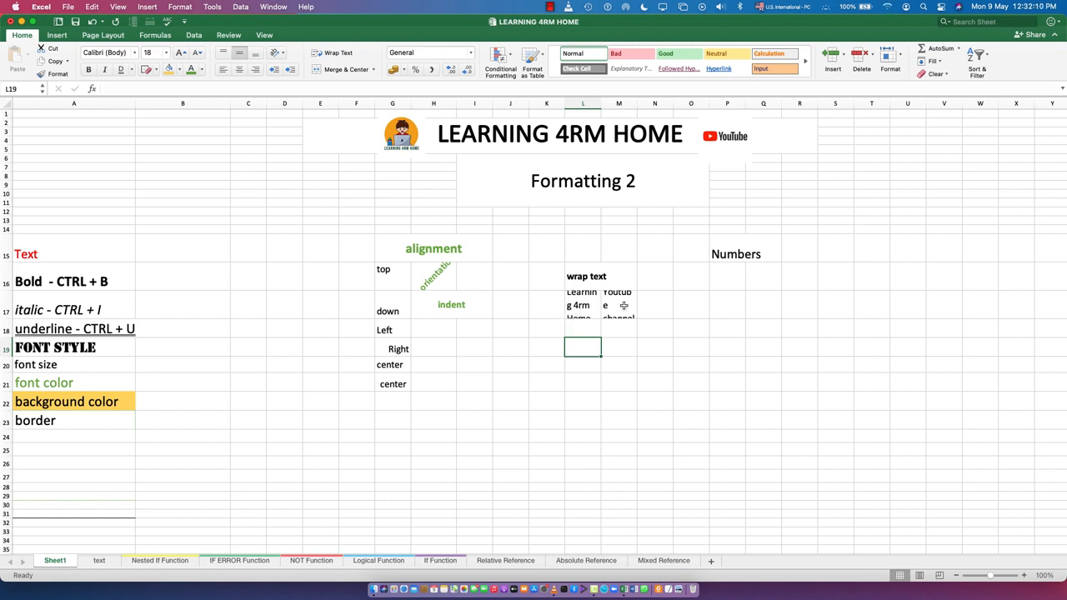
# - Enter the heading "Merge" in cell L21
pyautogui.doubleClick(597, 293)
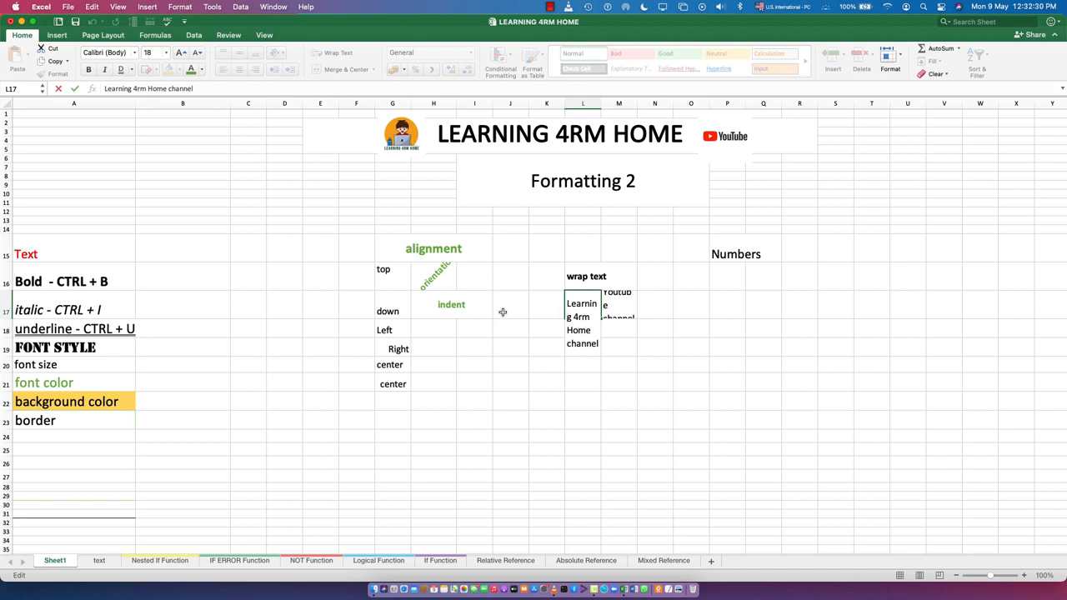
pyautogui.click(582, 376)
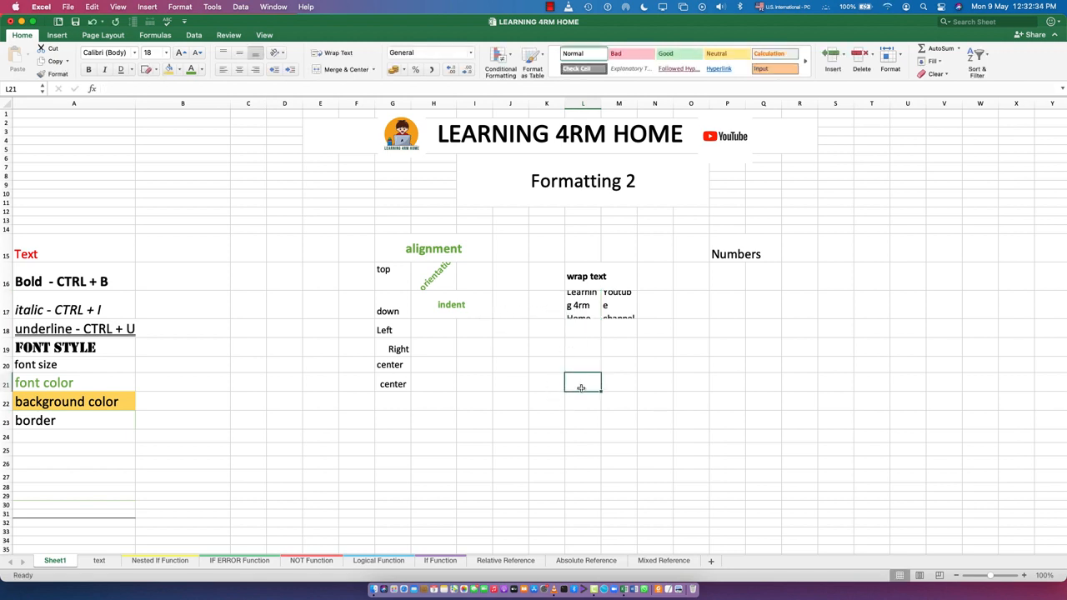
pyautogui.write('Merge')
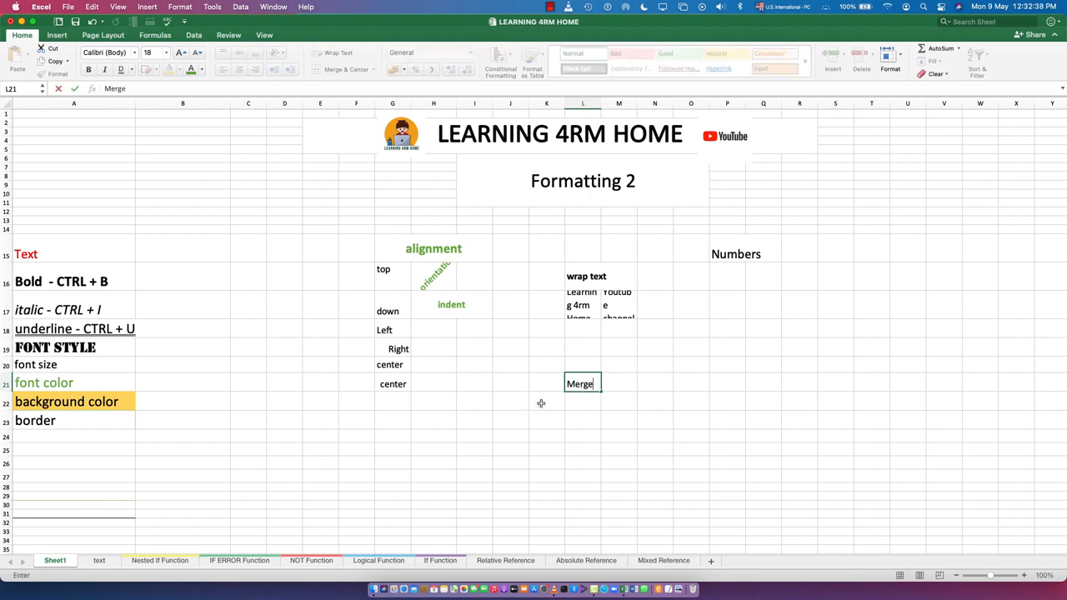
pyautogui.press('Return')
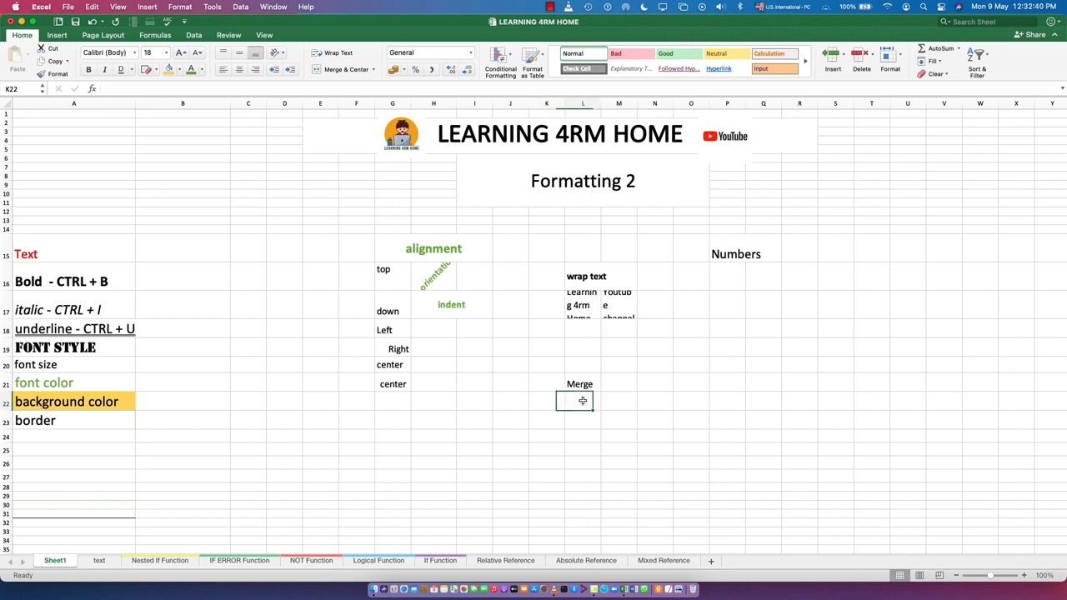
# - Enter "Learning 4rm home Chasnnel" in cell L22
pyautogui.write('Lea')
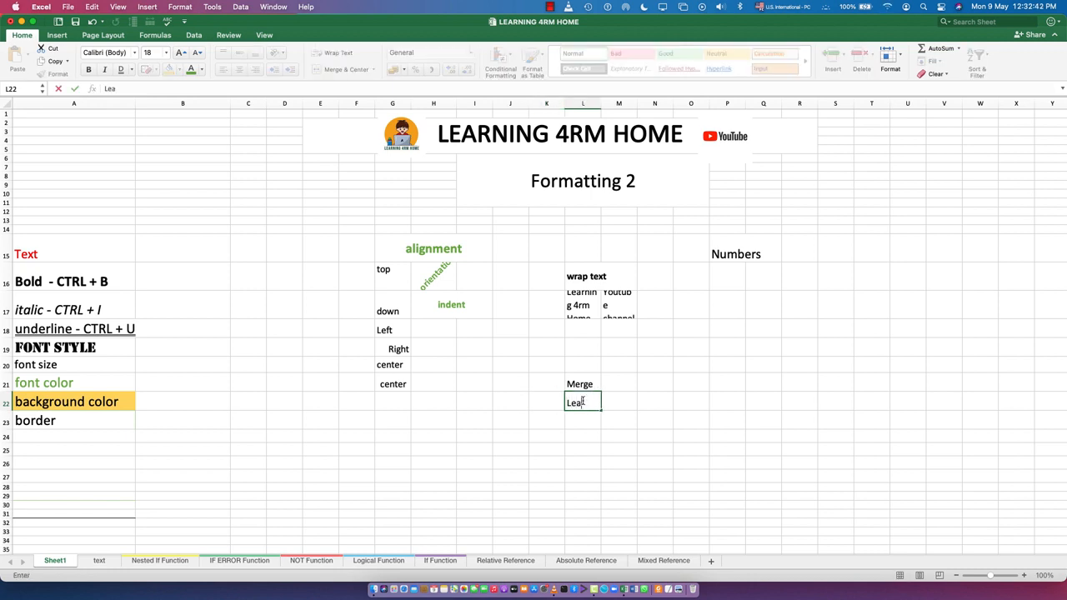
pyautogui.write('rning 4rm home')
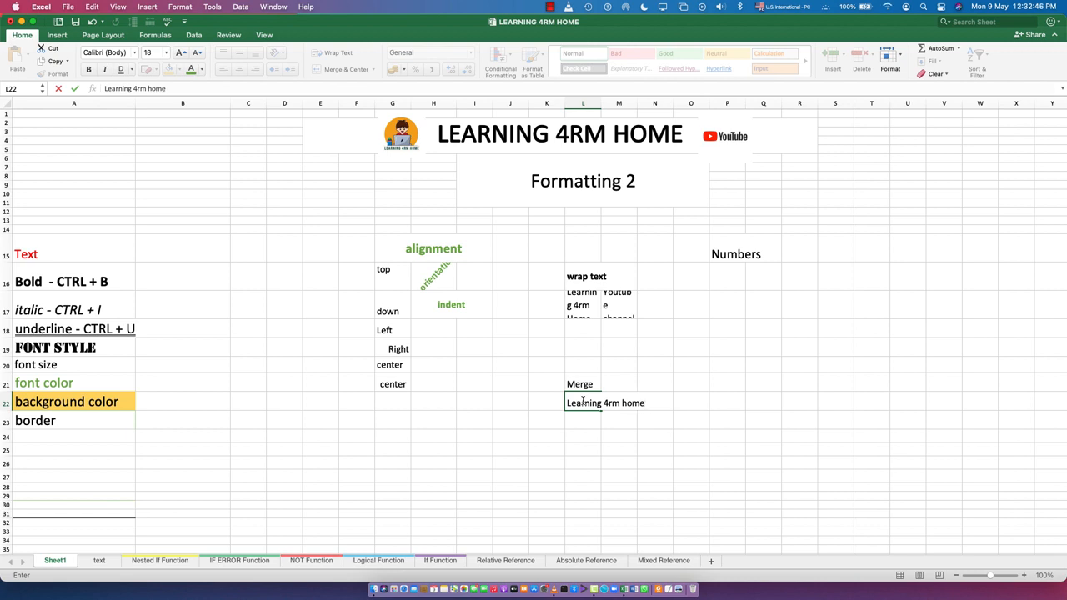
pyautogui.write(' Chasnne;')
pyautogui.press('BackSpace')
pyautogui.write('nel')
pyautogui.press('Left')
pyautogui.press('Left')
pyautogui.press('Left')
pyautogui.press('Left')
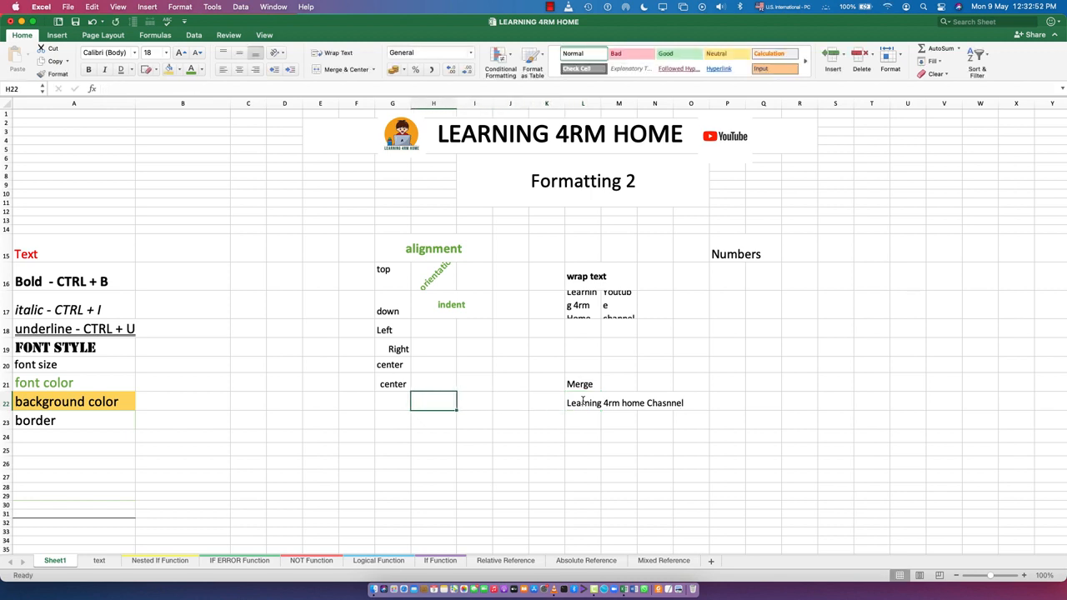
# - Correct the text in L22 to read "Learning 4rm home Channel"
pyautogui.doubleClick(664, 403)
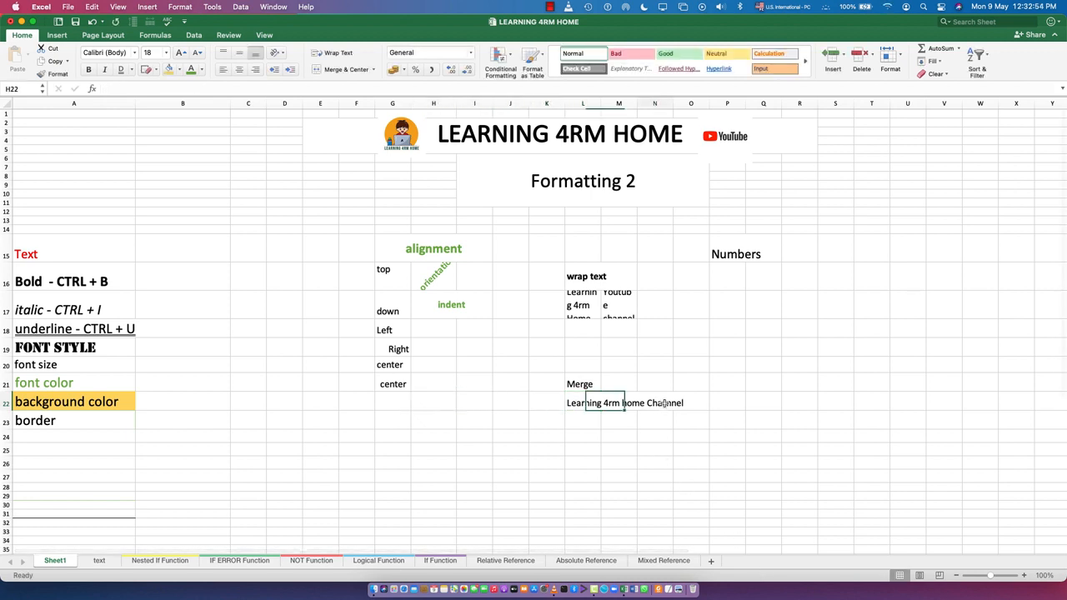
pyautogui.click(588, 403)
pyautogui.doubleClick(588, 402)
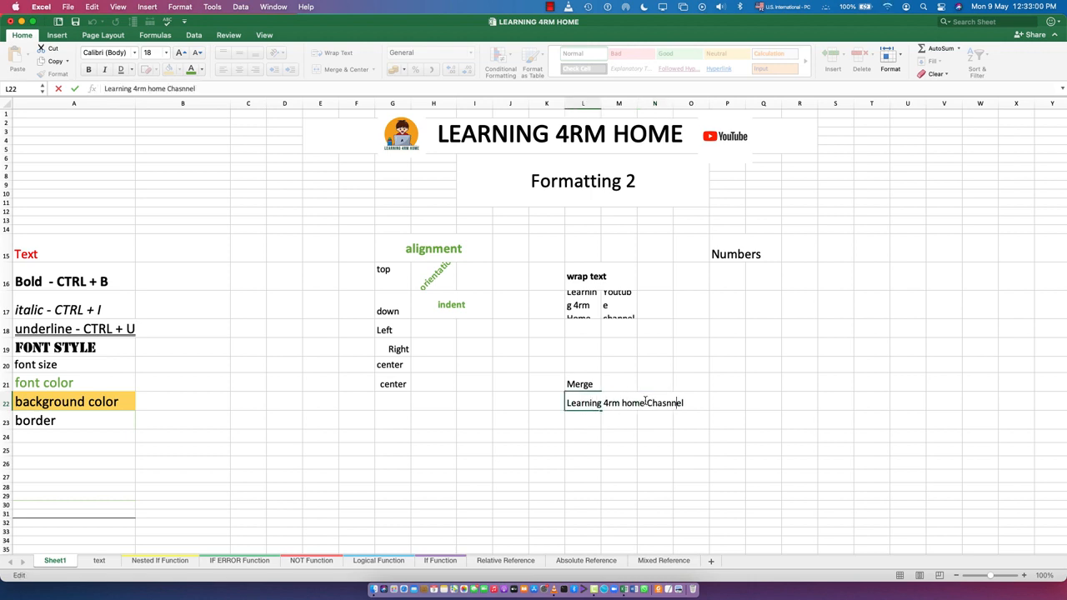
pyautogui.press('BackSpace')
pyautogui.press('Return')
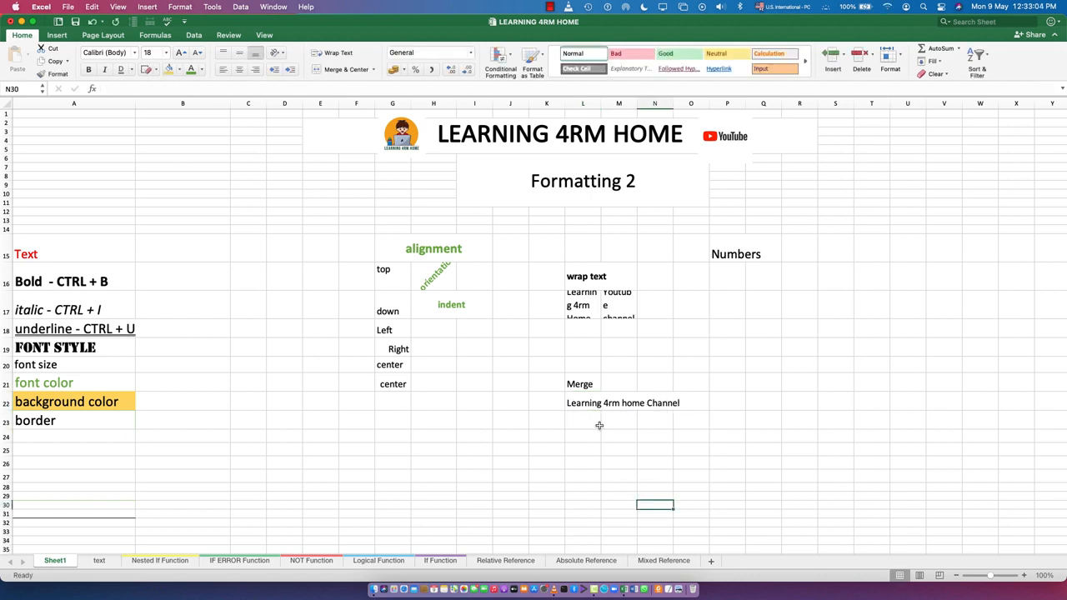
# - Turn on text wrapping for cell L22
pyautogui.click(592, 405)
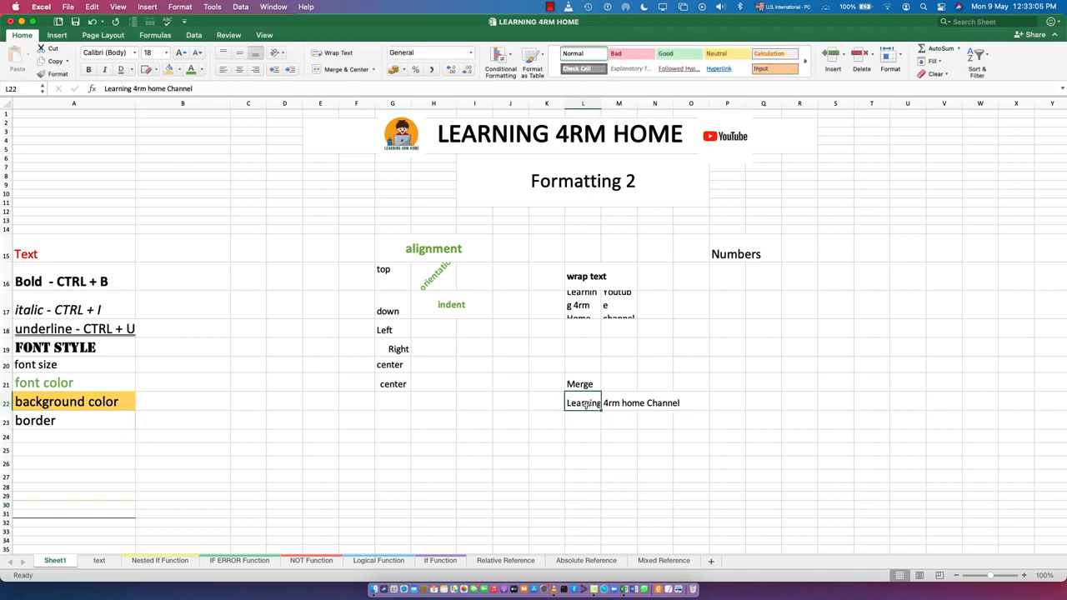
pyautogui.click(335, 52)
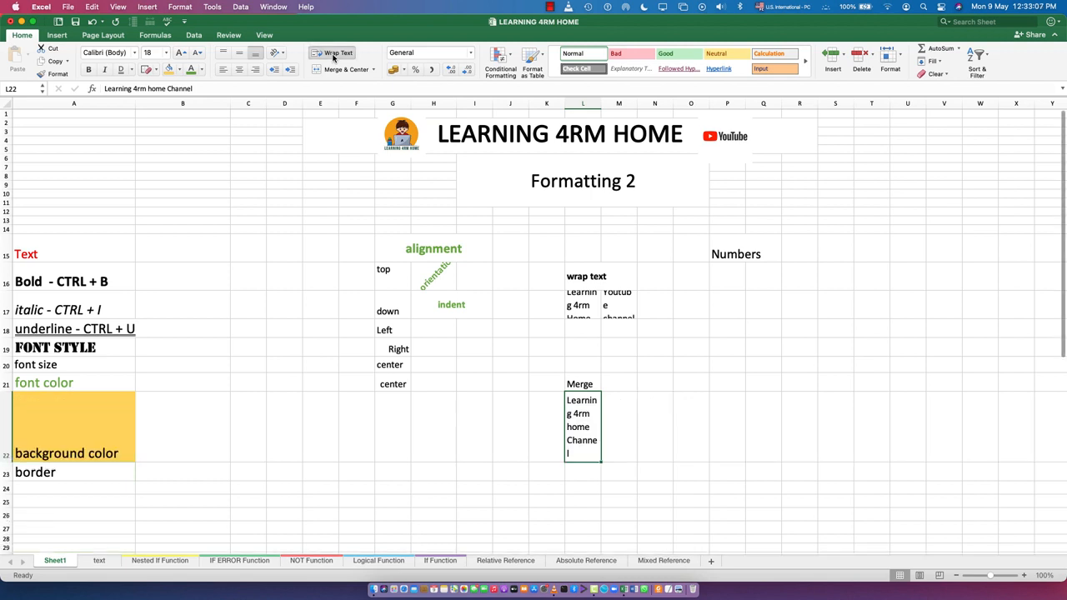
pyautogui.click(620, 426)
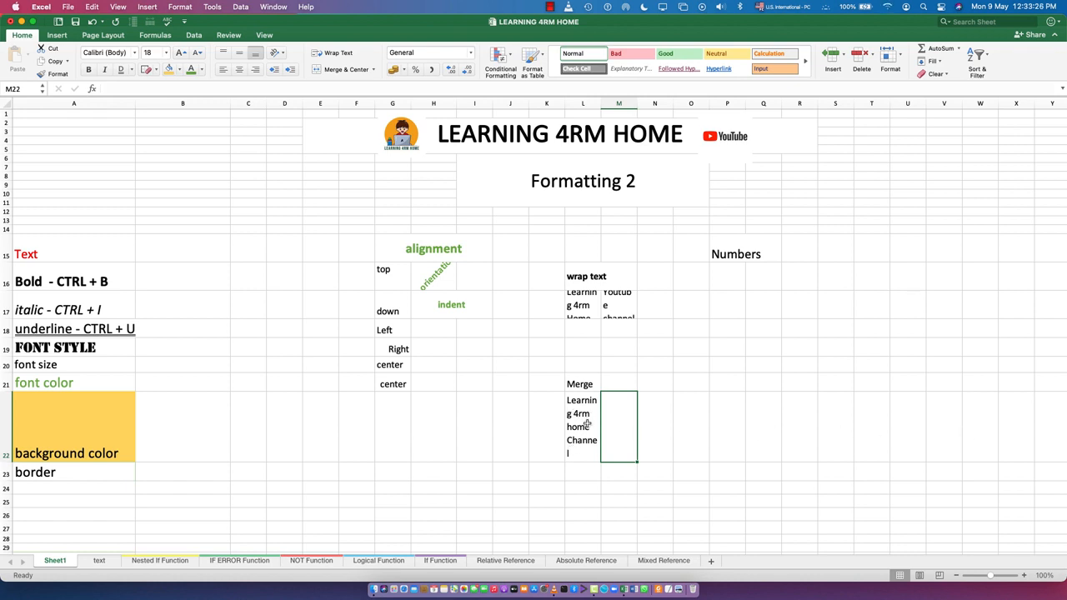
pyautogui.click(587, 432)
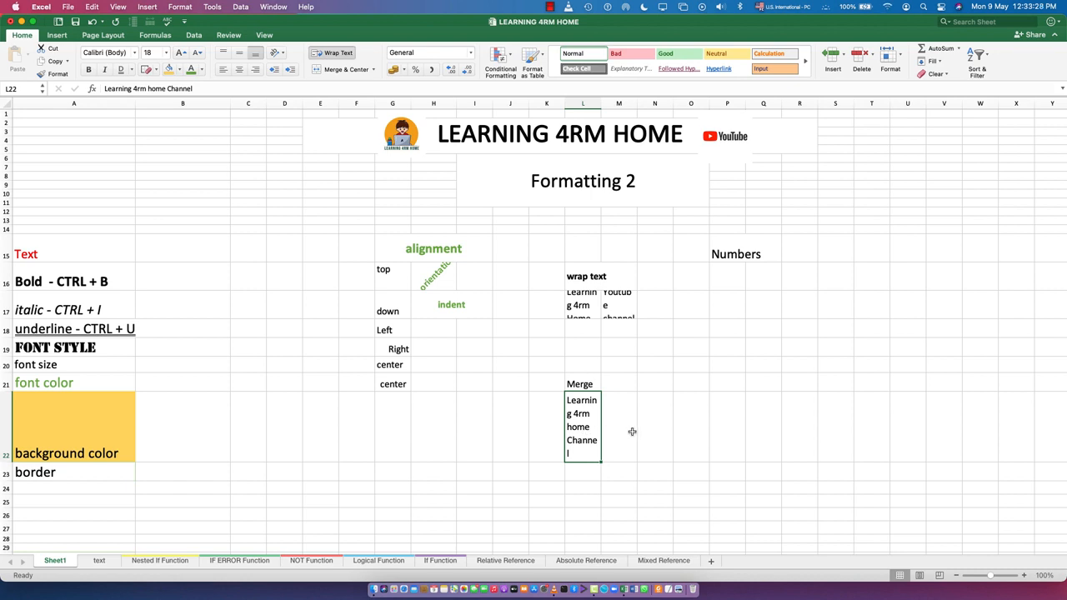
pyautogui.click(623, 430)
pyautogui.click(660, 429)
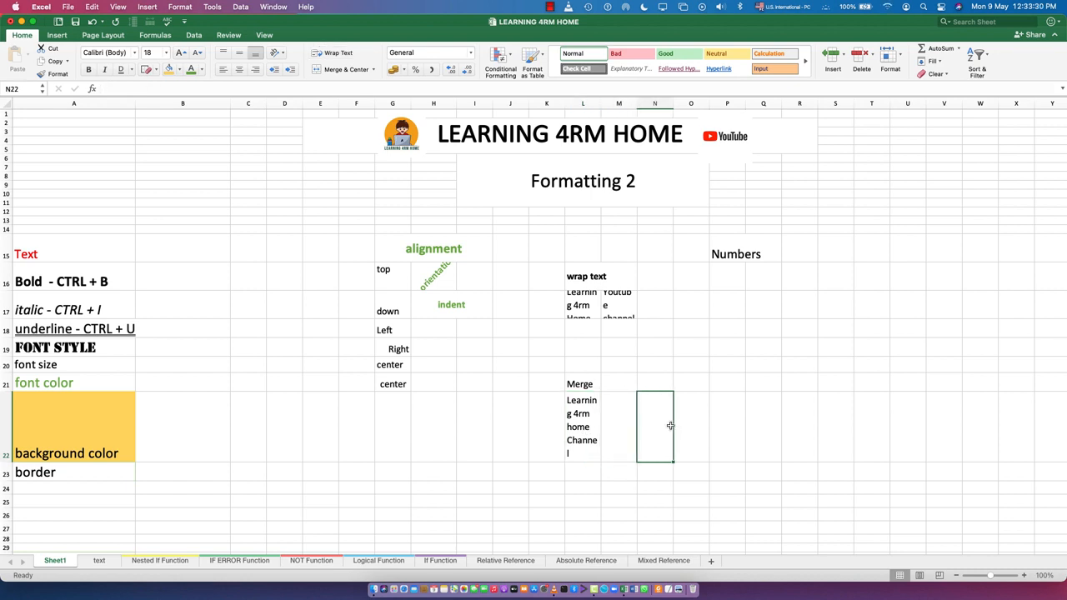
# - Merge cells L22 through O22 without centering
pyautogui.click(687, 421)
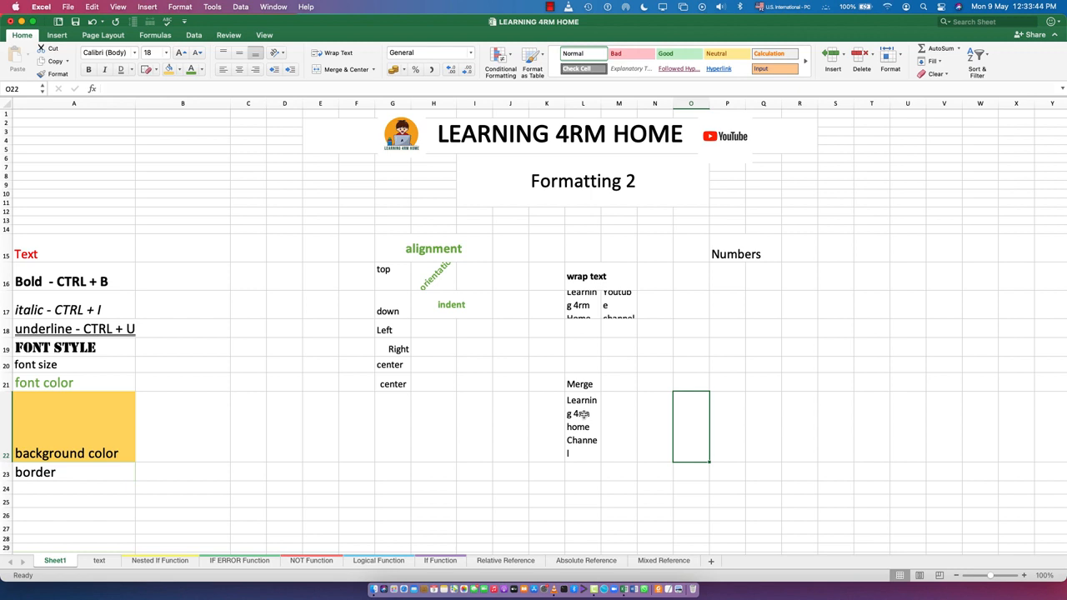
pyautogui.moveTo(583, 413); pyautogui.dragTo(683, 414)
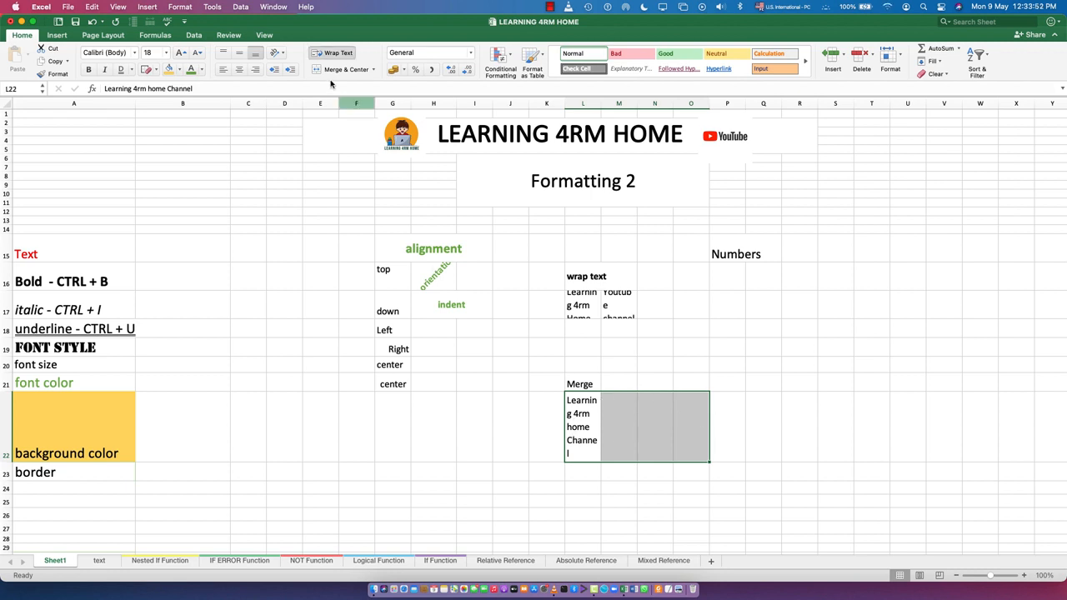
pyautogui.click(374, 70)
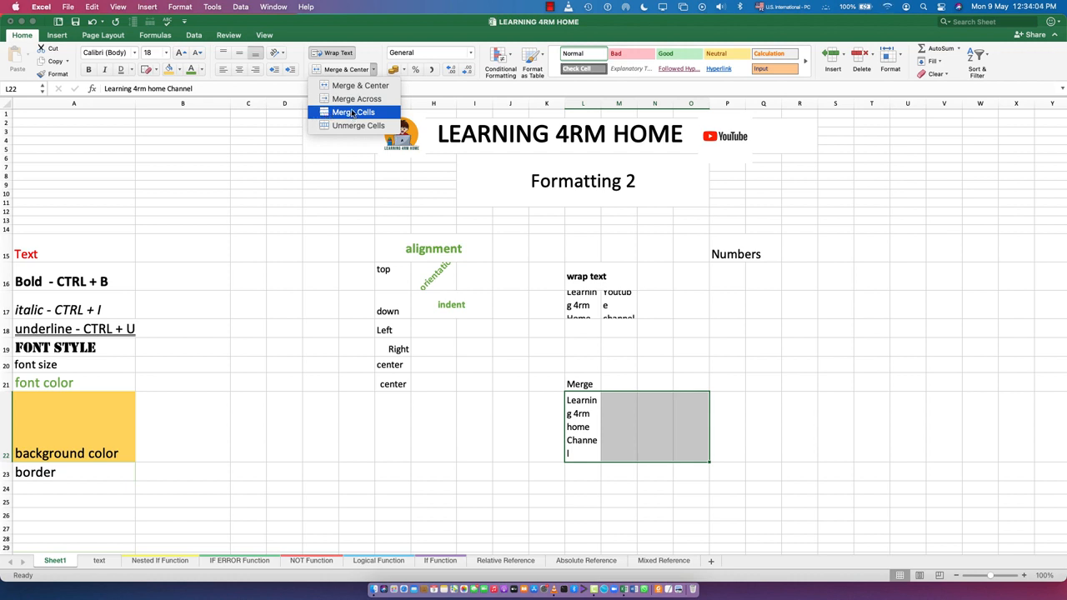
pyautogui.click(352, 113)
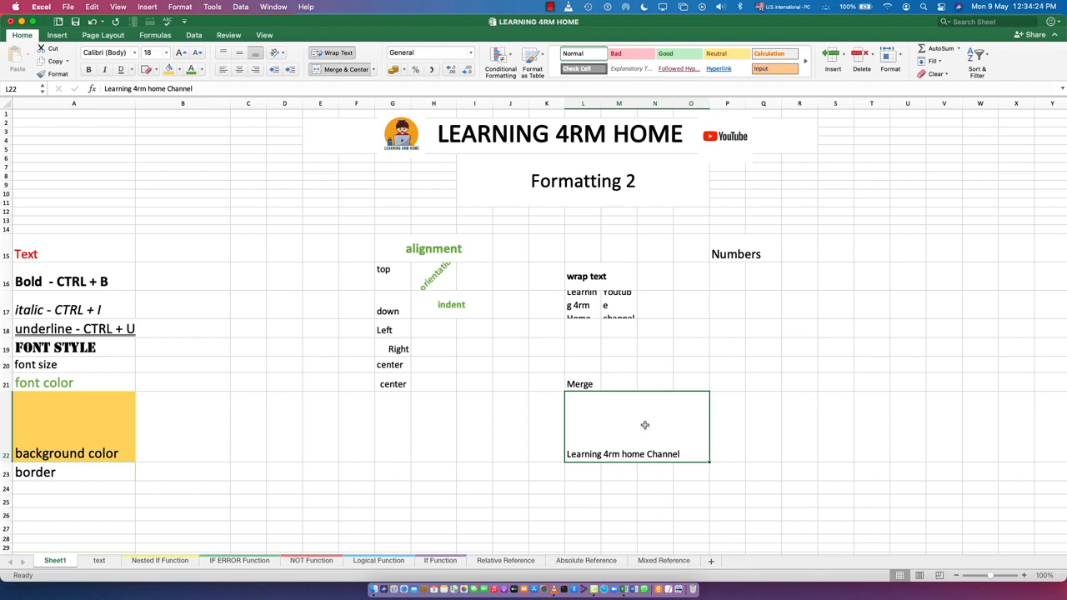
# - Center the merged cell's text vertically and shrink the height of row 22
pyautogui.click(239, 54)
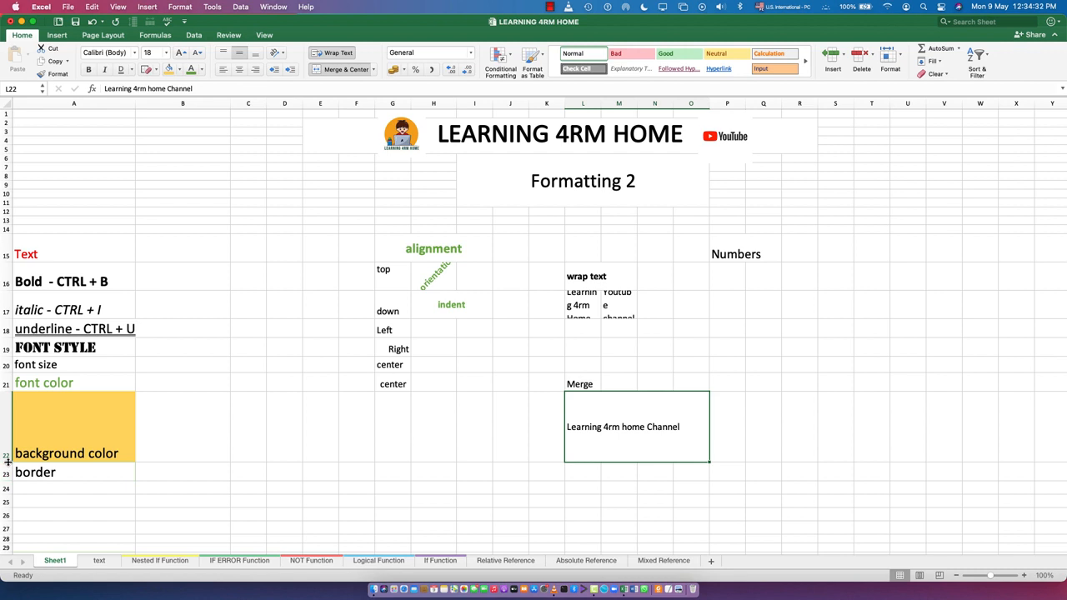
pyautogui.moveTo(7, 463); pyautogui.dragTo(9, 417)
pyautogui.click(662, 455)
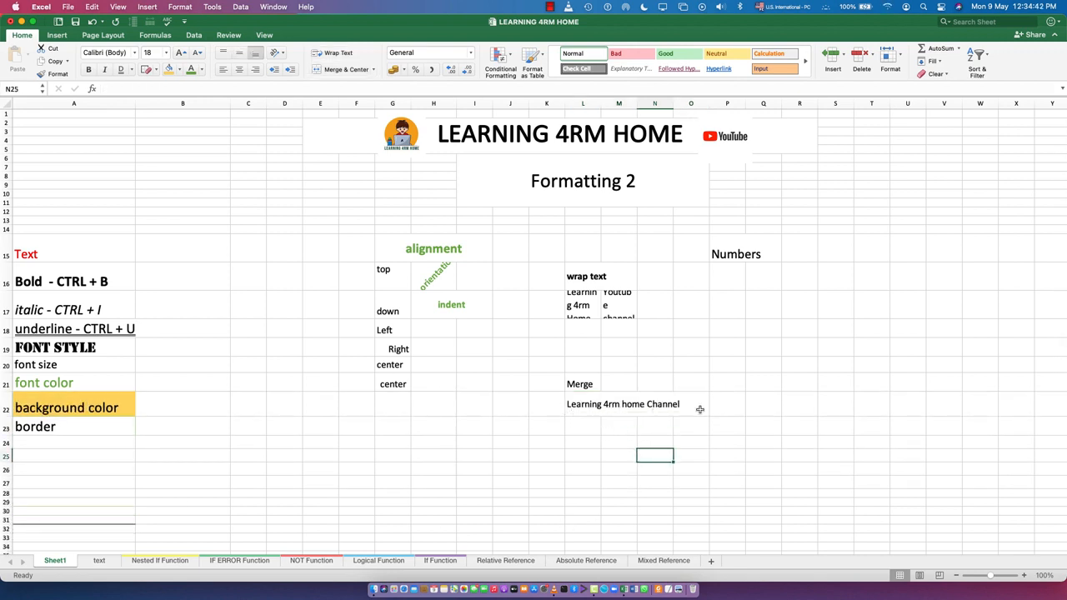
# - Indent the merged L22 text by three levels and return it to left alignment
pyautogui.click(573, 396)
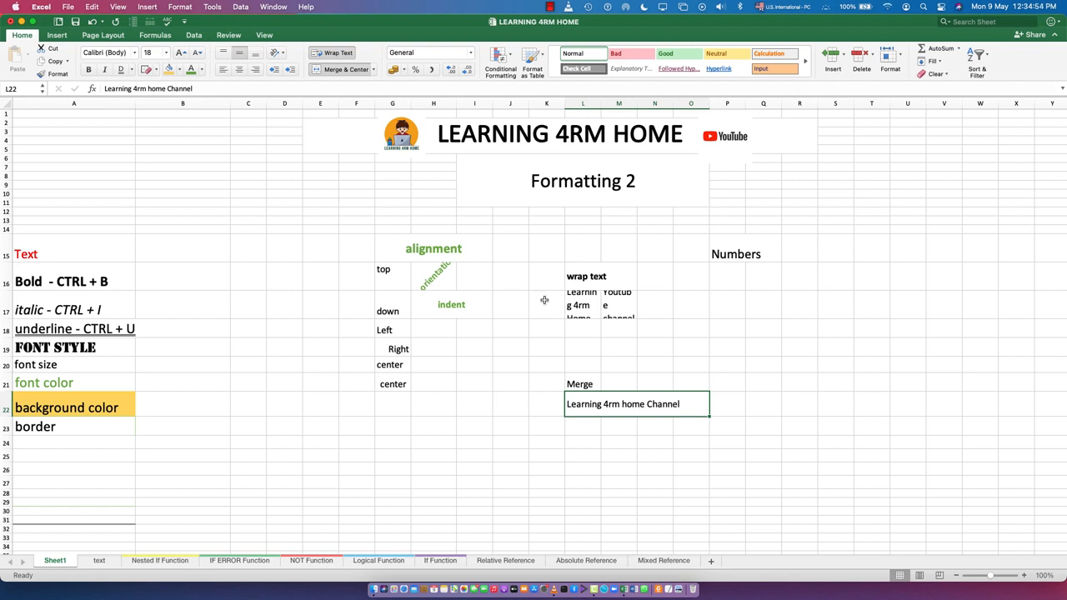
pyautogui.click(292, 74)
pyautogui.click(292, 74)
pyautogui.click(292, 74)
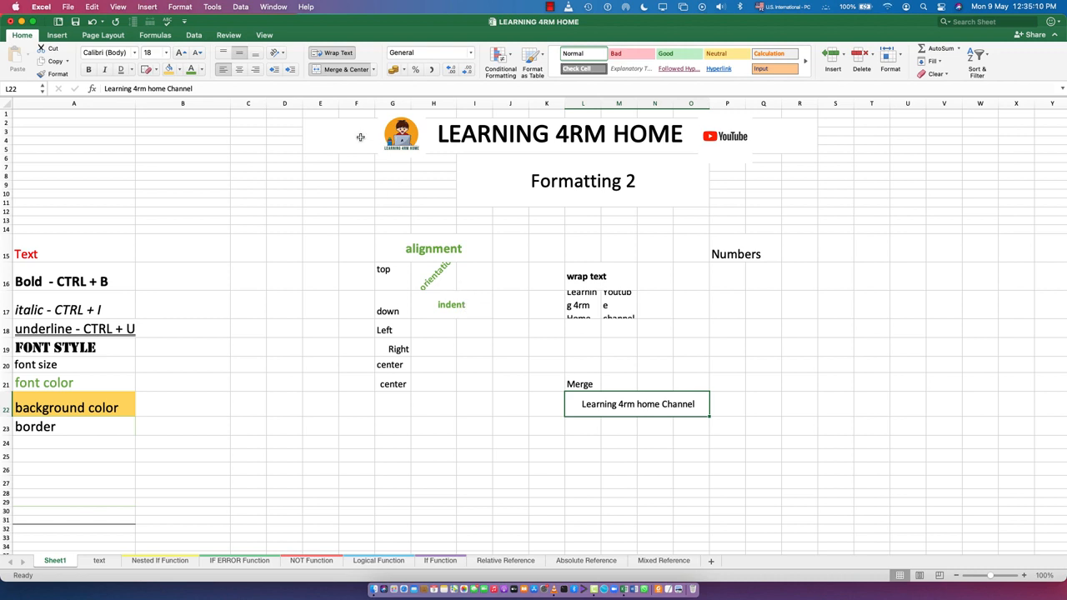
pyautogui.press('super+l')
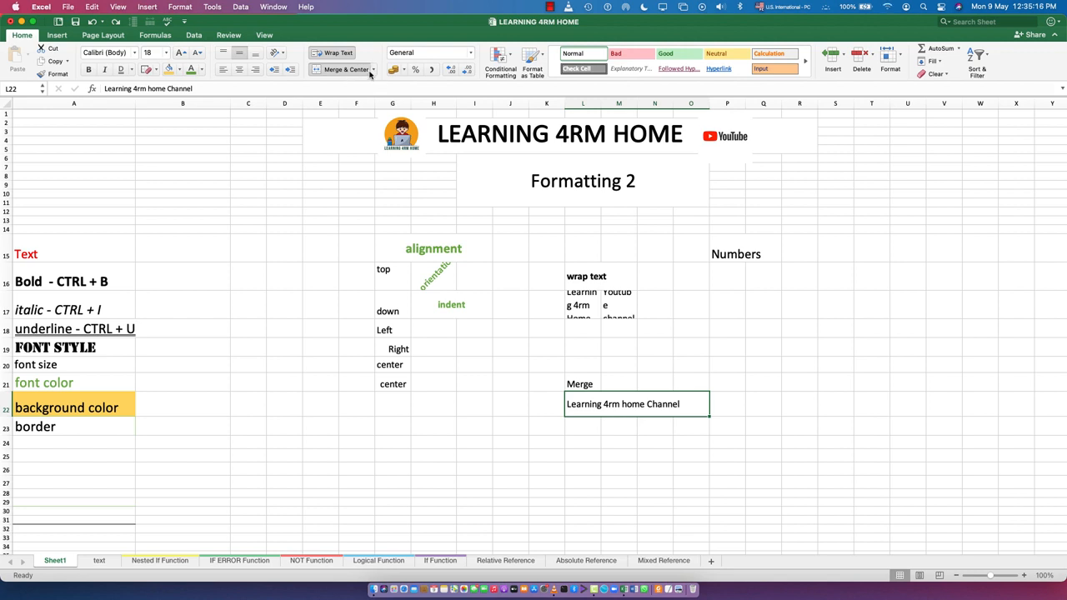
# - Unmerge the L22:O22 cells
pyautogui.click(372, 70)
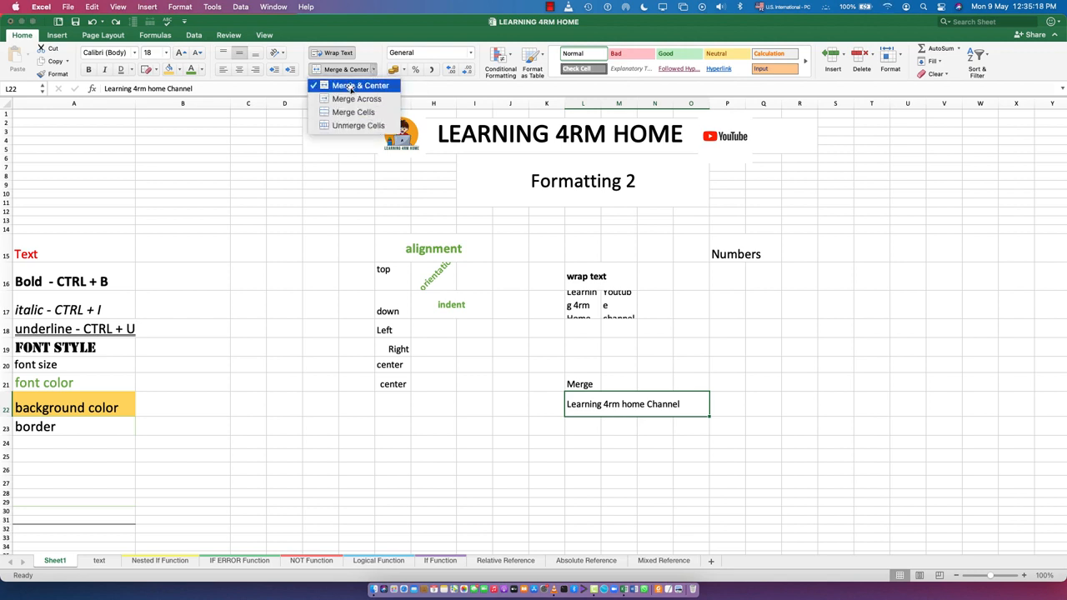
pyautogui.click(348, 86)
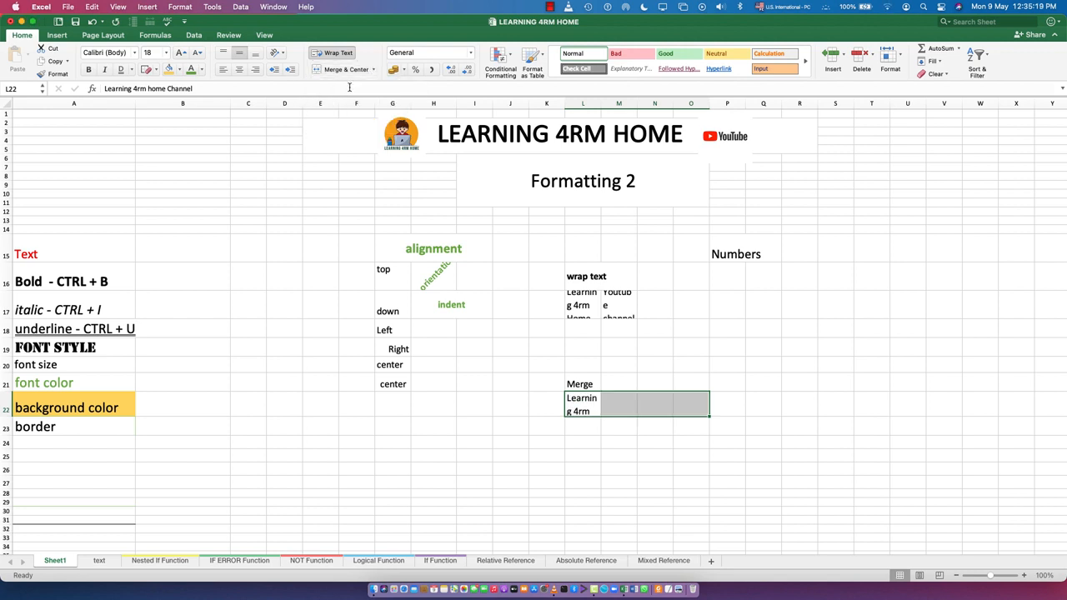
pyautogui.click(588, 483)
# - Merge and center cells L22 through O22
pyautogui.moveTo(584, 400); pyautogui.dragTo(681, 399)
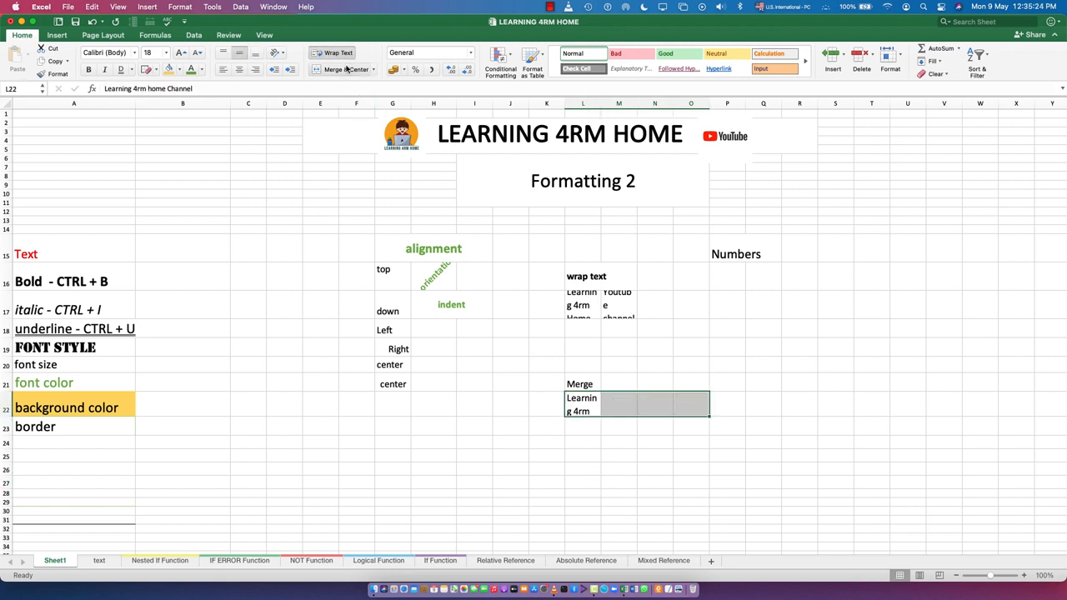
pyautogui.click(347, 70)
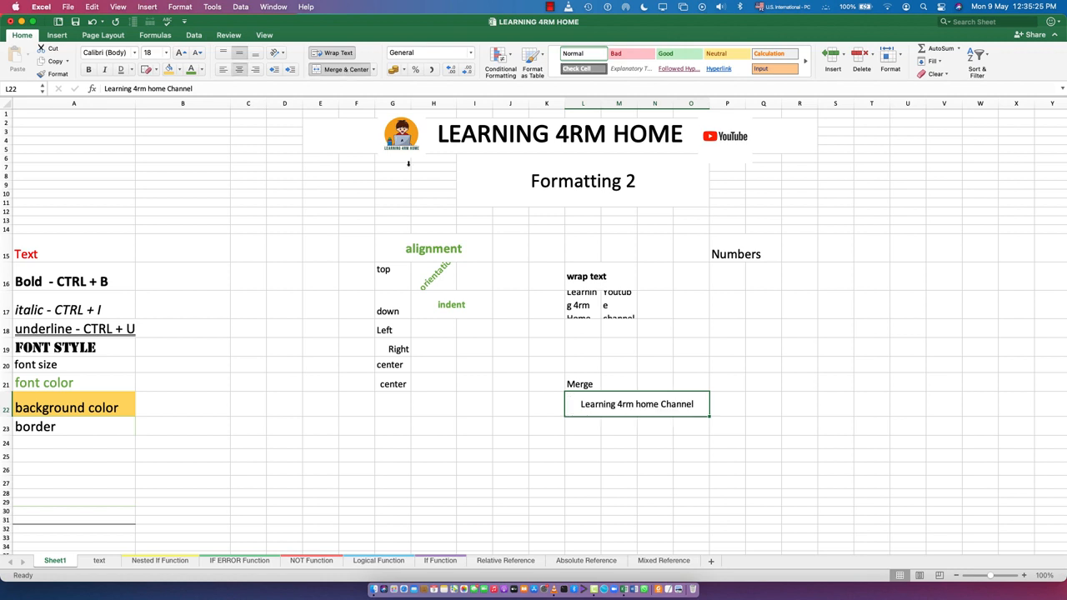
pyautogui.click(619, 508)
pyautogui.click(576, 405)
# - Enter 10, 20 and 30 in P16 to P18 and autofill the series down to P23
pyautogui.click(730, 274)
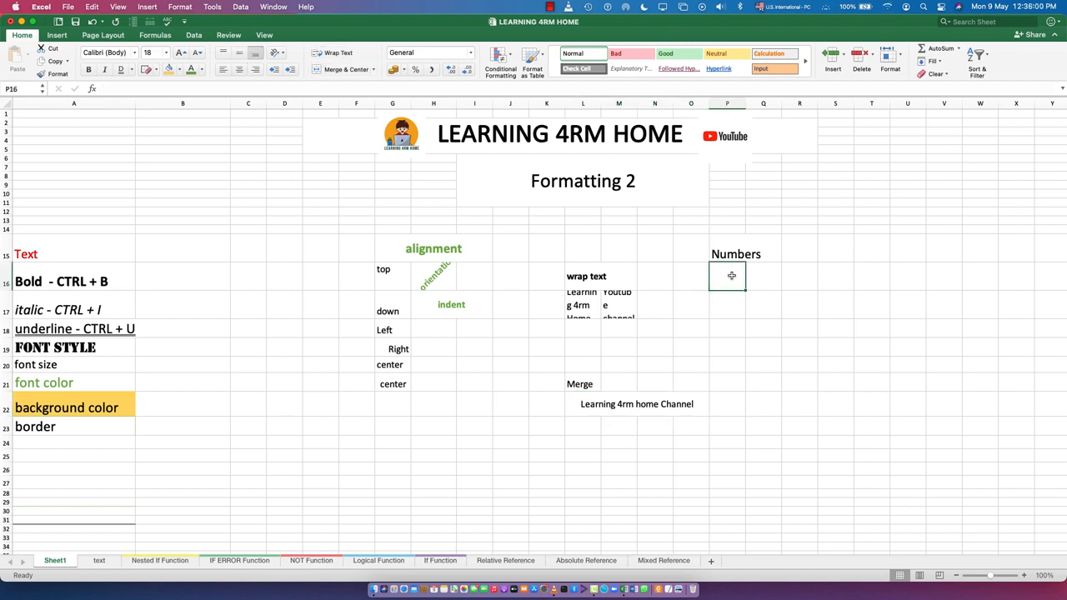
pyautogui.write('10')
pyautogui.press('Return')
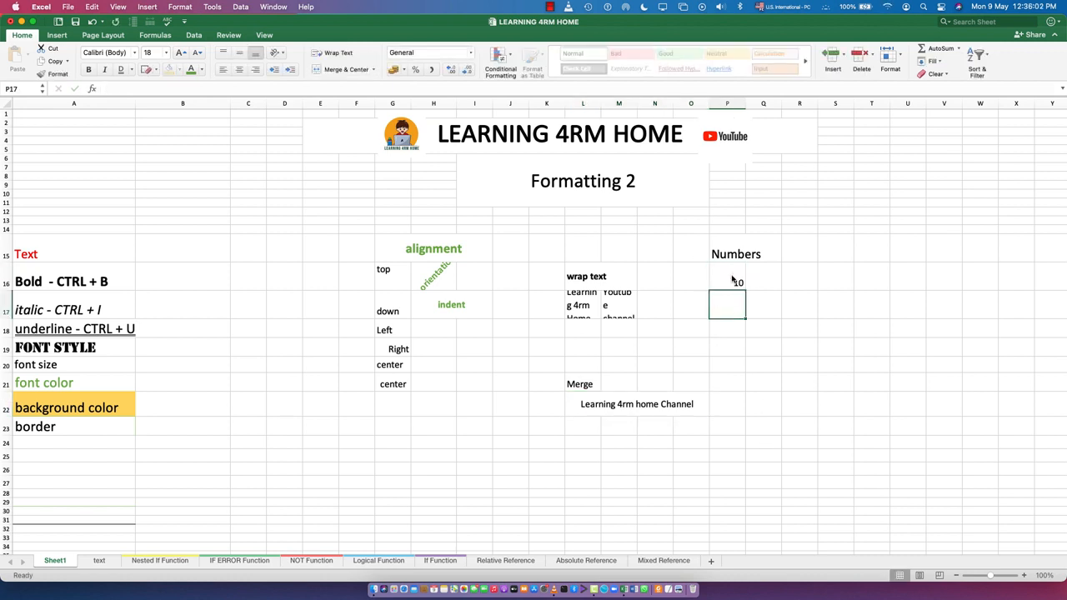
pyautogui.write('20')
pyautogui.press('Return')
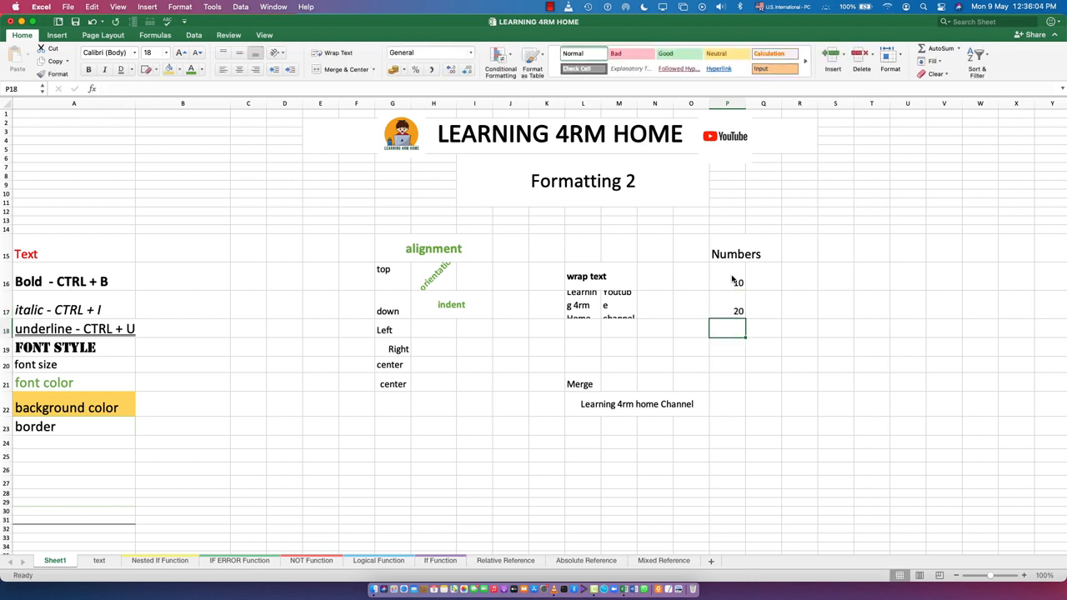
pyautogui.write('30')
pyautogui.press('Return')
pyautogui.moveTo(732, 280); pyautogui.dragTo(750, 436)
pyautogui.click(736, 491)
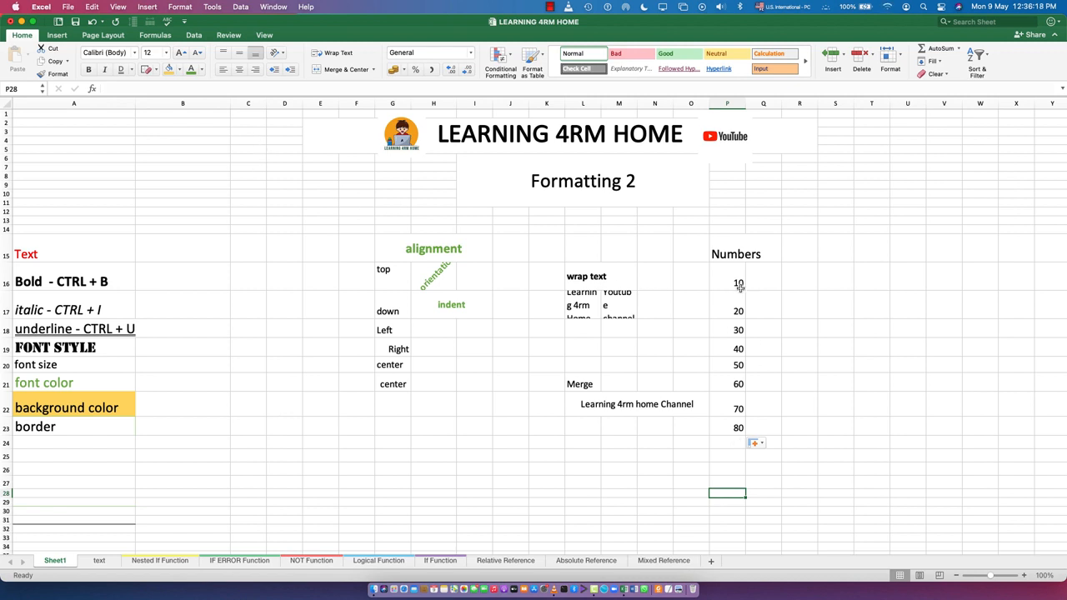
# - Apply the Number format to P16:P23 and reduce it to no decimal places
pyautogui.moveTo(733, 280); pyautogui.dragTo(735, 429)
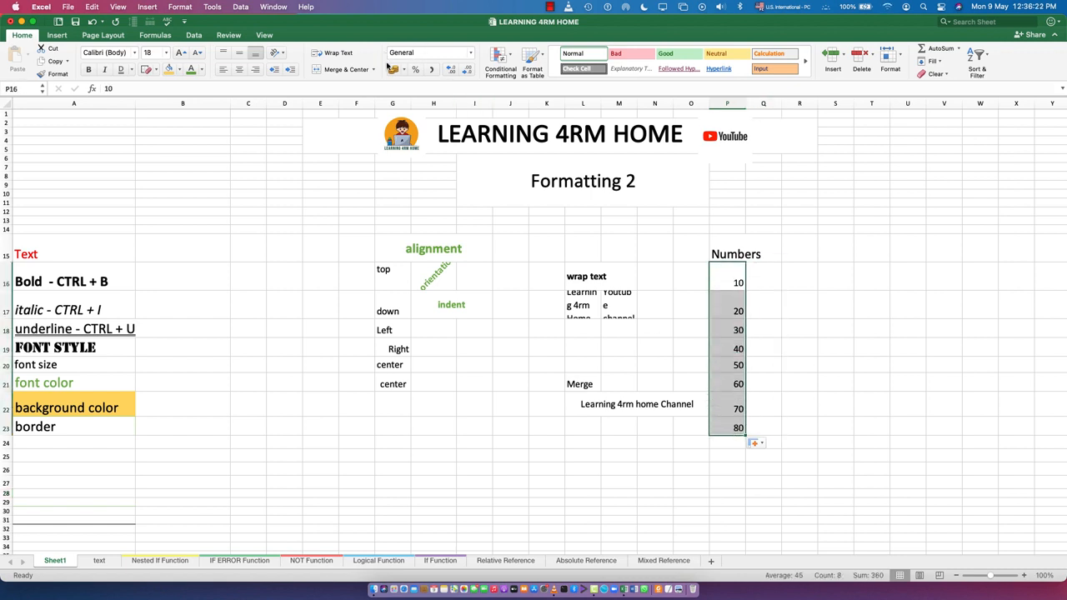
pyautogui.click(471, 55)
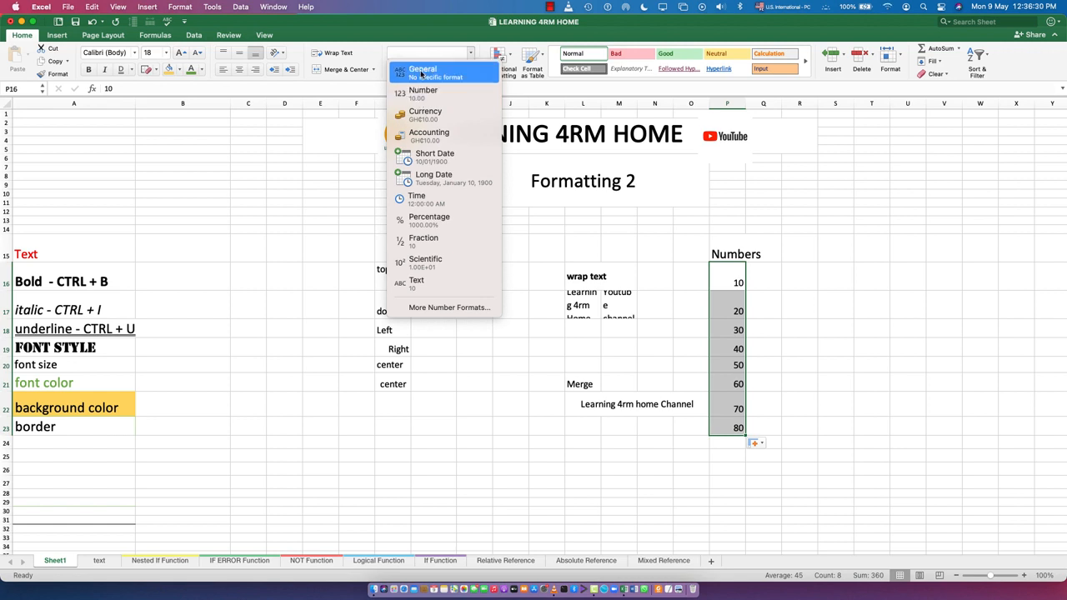
pyautogui.click(418, 104)
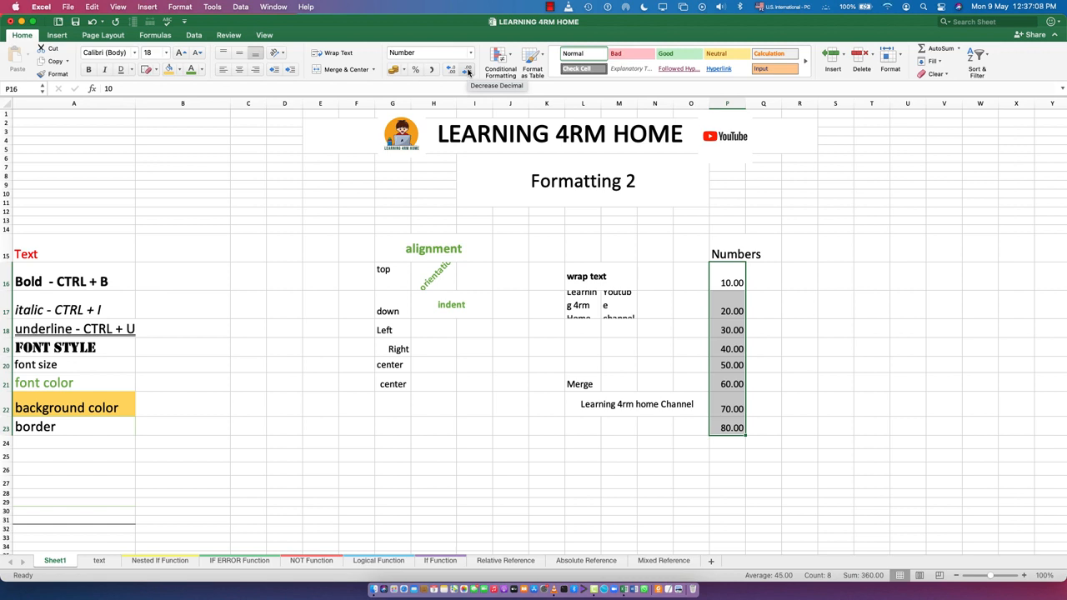
pyautogui.click(468, 71)
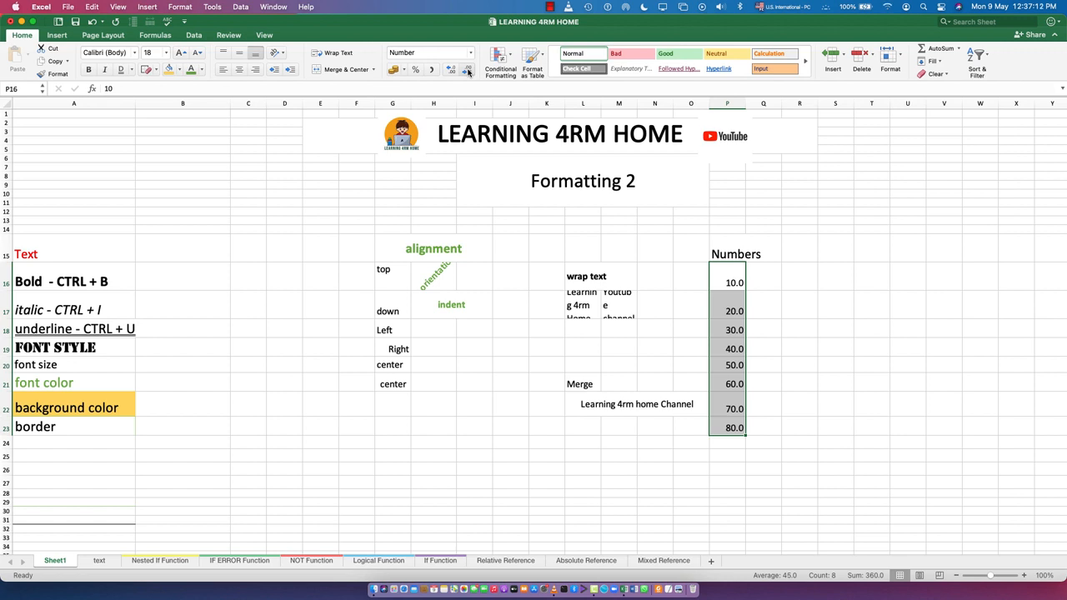
pyautogui.click(468, 72)
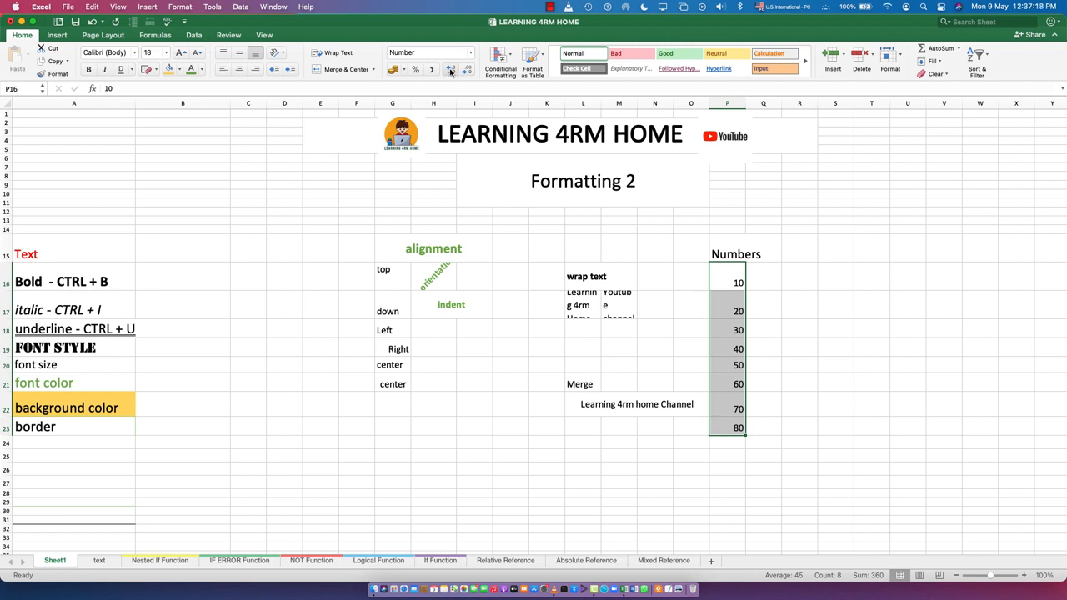
# - Increase the decimal places of P16:P23 to three
pyautogui.click(450, 72)
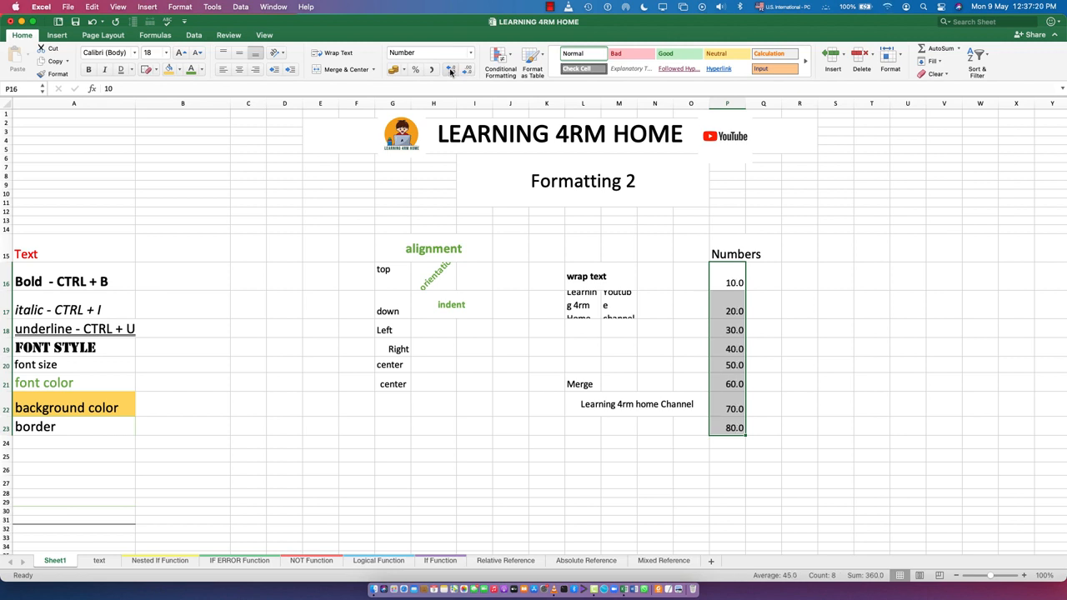
pyautogui.click(450, 72)
pyautogui.click(450, 71)
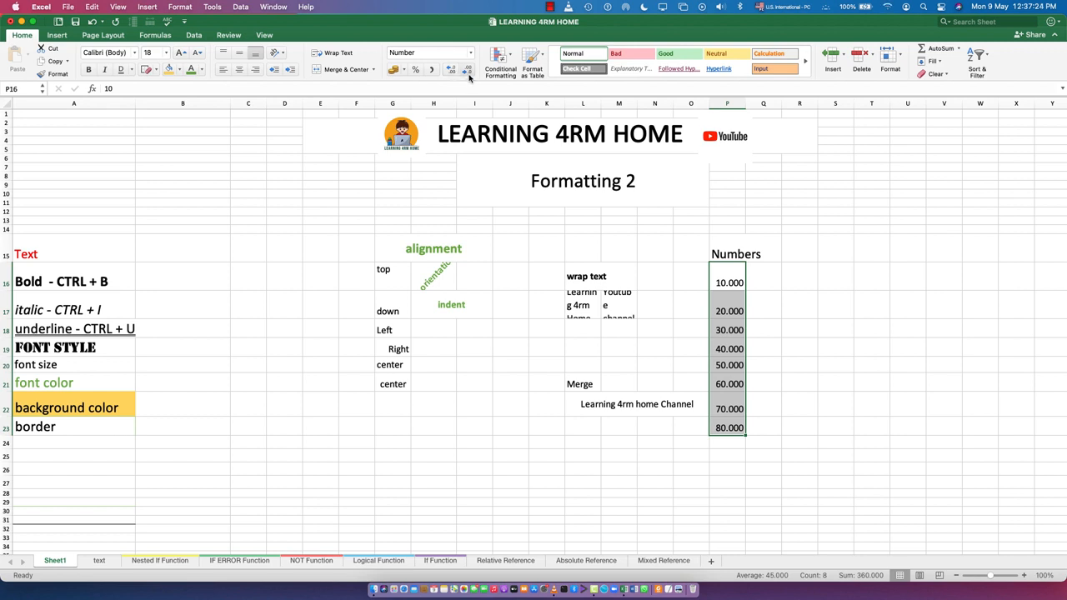
# - Decrease the decimal places of P16:P23 back to none
pyautogui.click(468, 71)
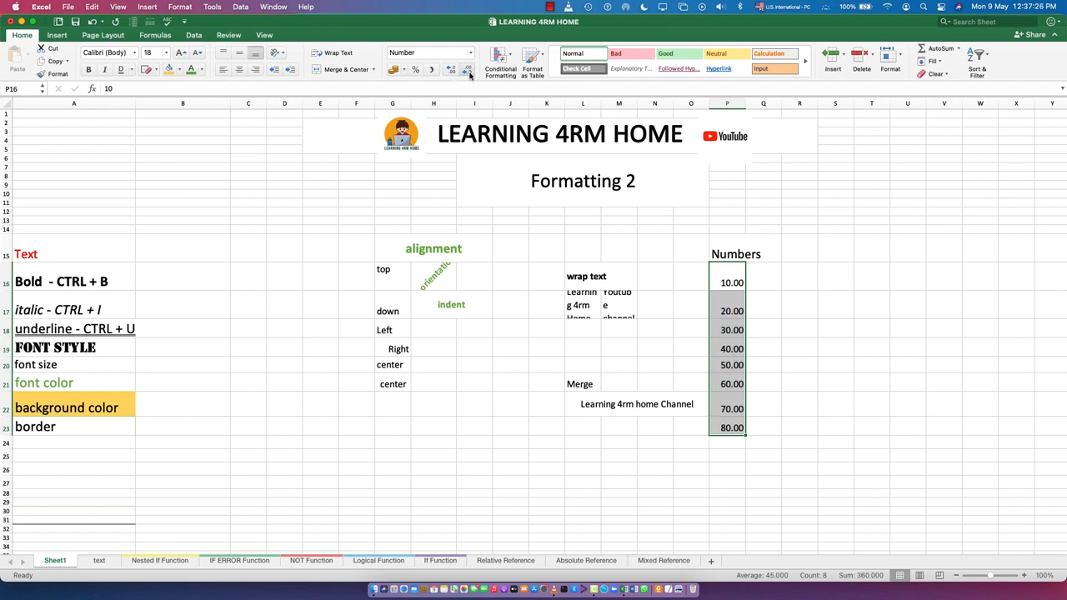
pyautogui.click(468, 72)
pyautogui.click(468, 71)
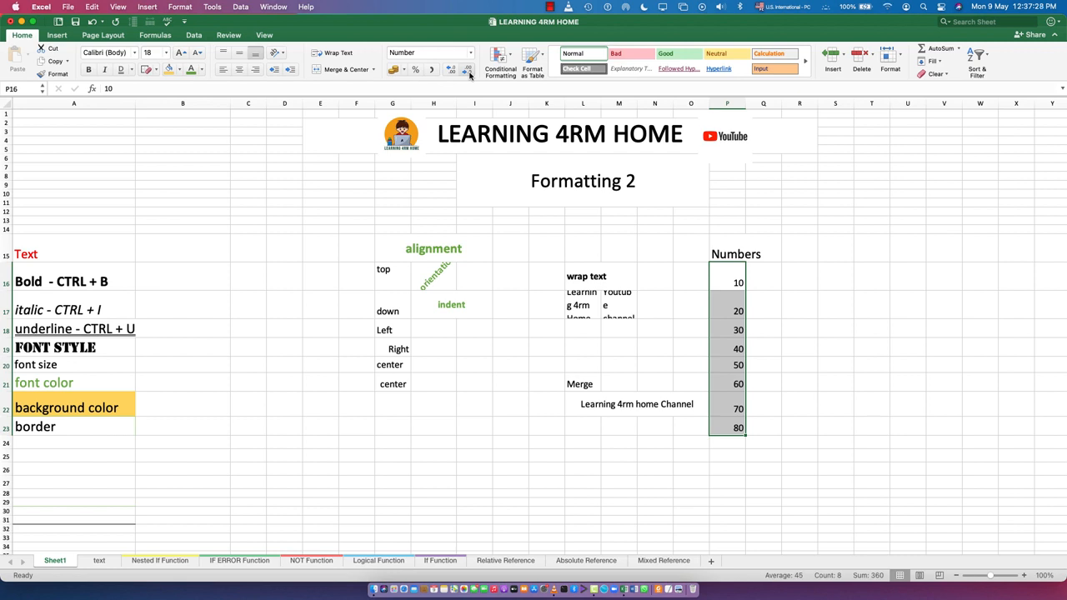
# - Apply the percent style to P16:P23
pyautogui.click(415, 72)
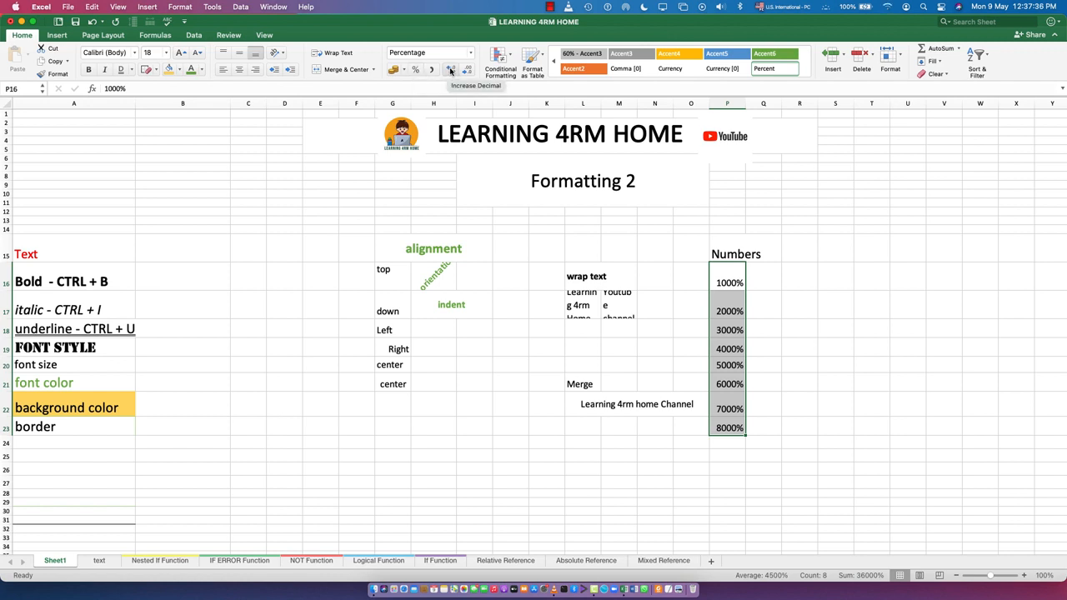
pyautogui.click(450, 70)
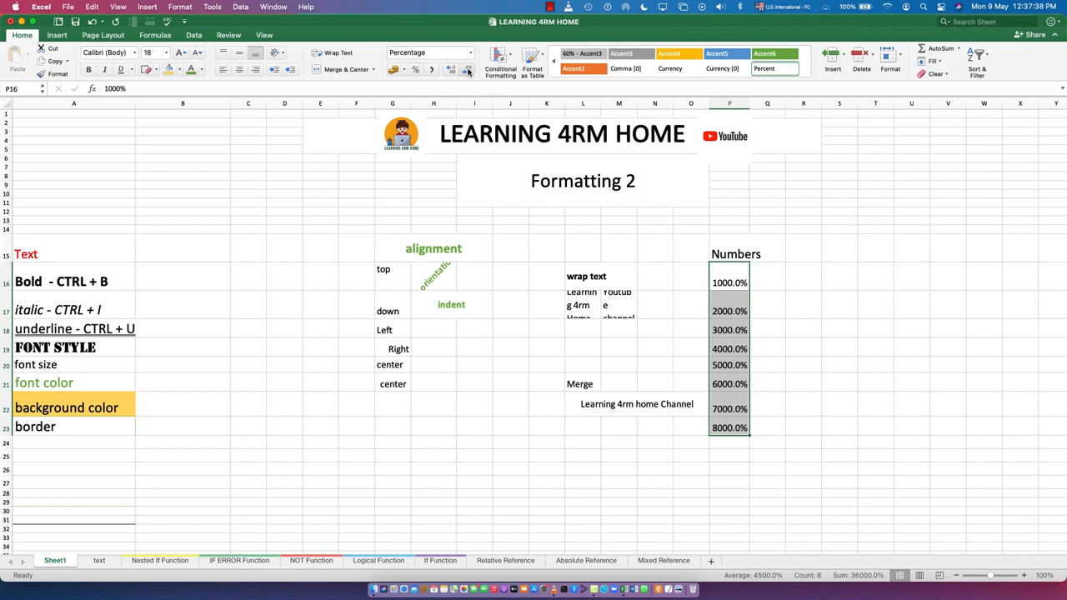
pyautogui.click(467, 72)
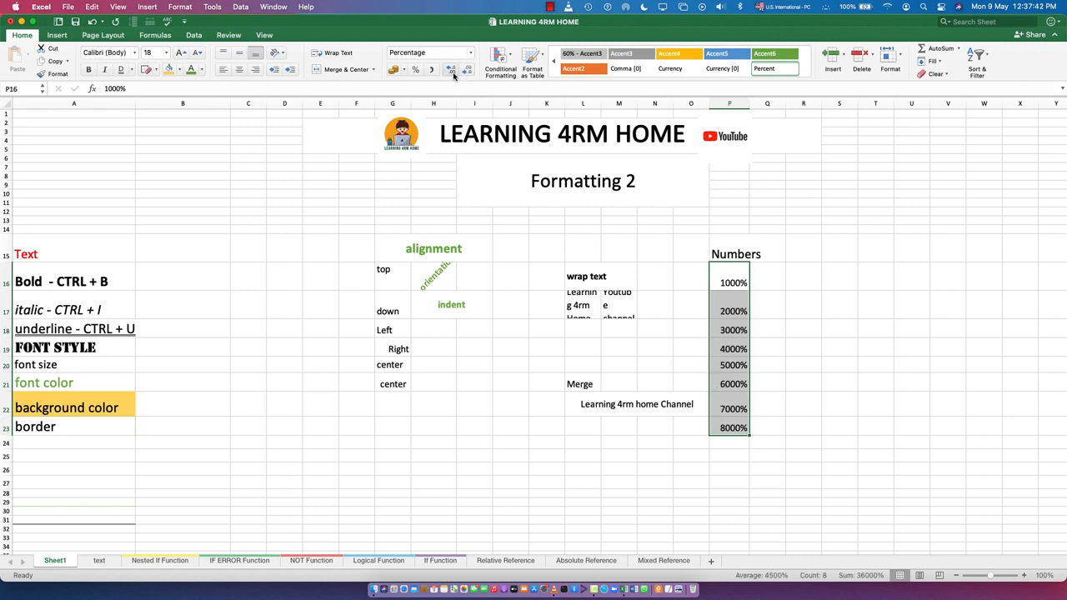
# - Add two decimal places to the percentages and remove them again
pyautogui.click(450, 71)
pyautogui.click(451, 71)
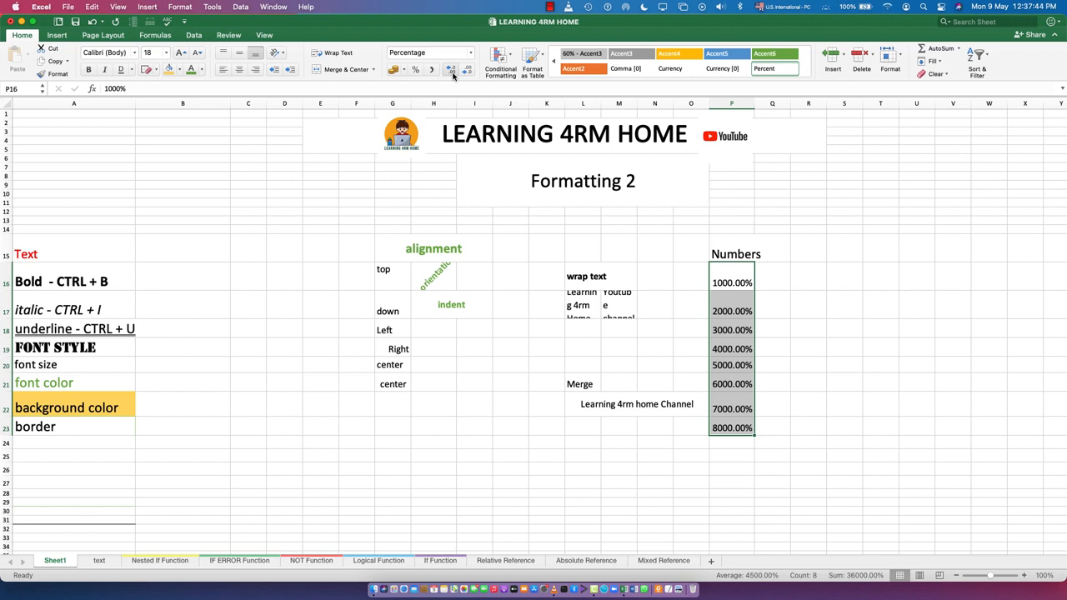
pyautogui.click(467, 70)
pyautogui.click(467, 71)
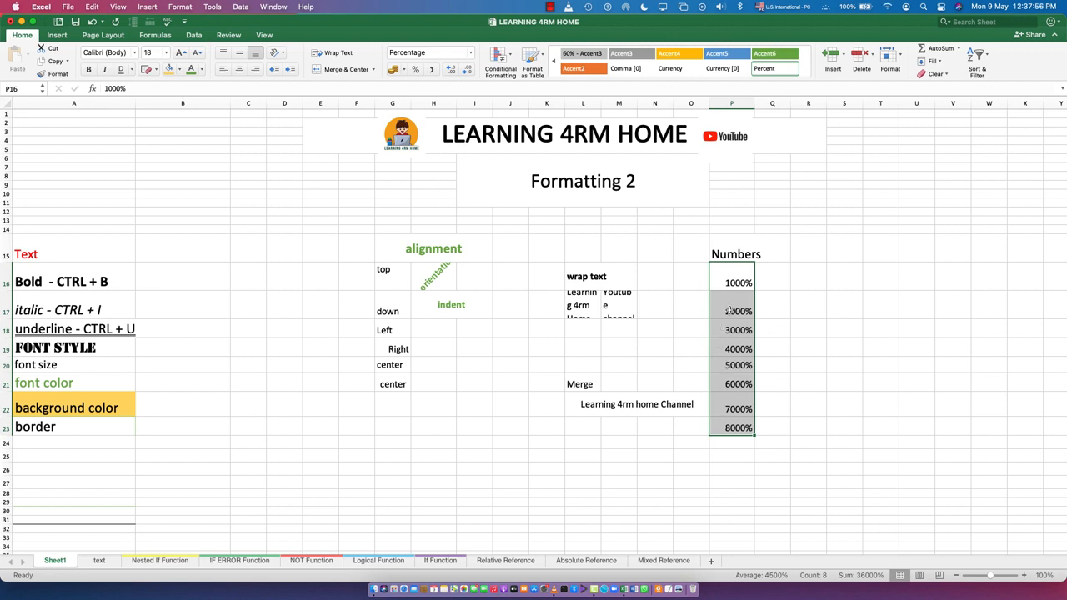
# - Open Format Cells for P16:P23 and switch it to the Number format with two decimal places, toggling the 1000 separator on and off
pyautogui.rightClick(738, 333)
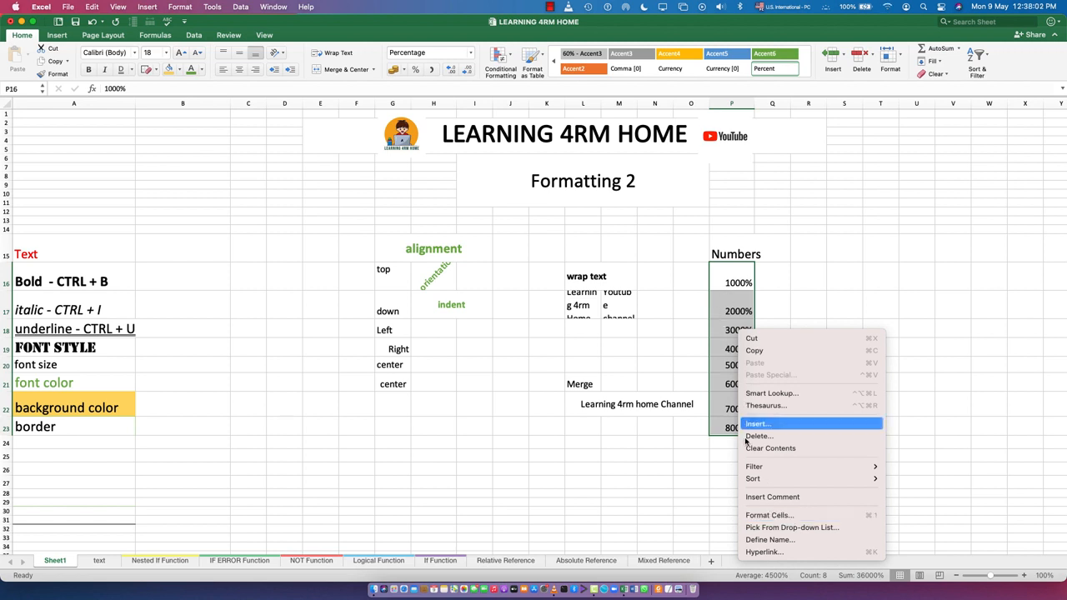
pyautogui.press('Escape')
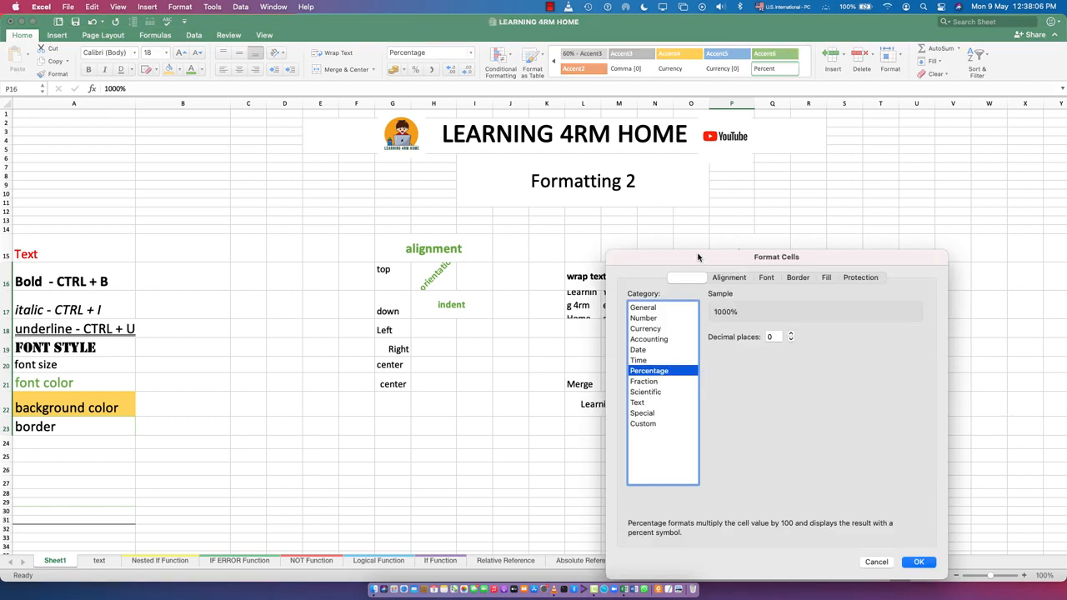
pyautogui.moveTo(697, 255); pyautogui.dragTo(610, 205)
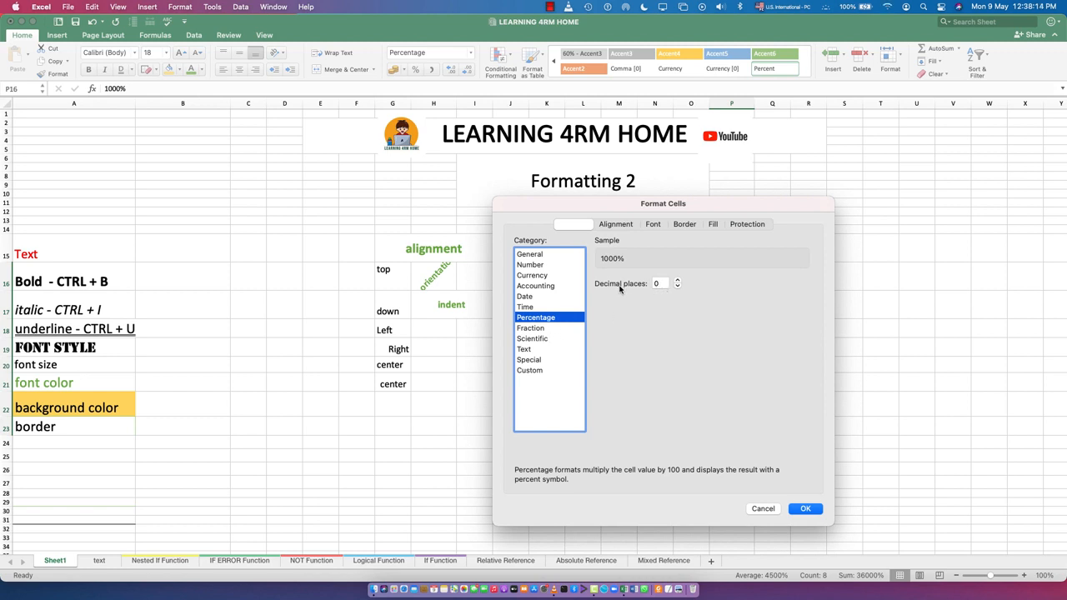
pyautogui.click(677, 287)
pyautogui.click(676, 282)
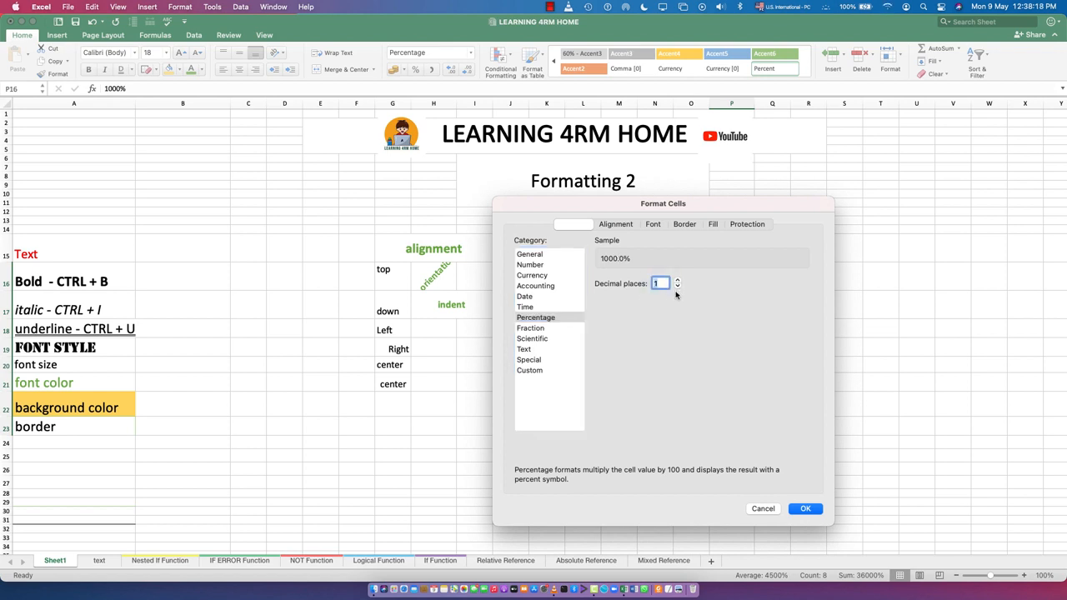
pyautogui.click(676, 286)
pyautogui.click(529, 265)
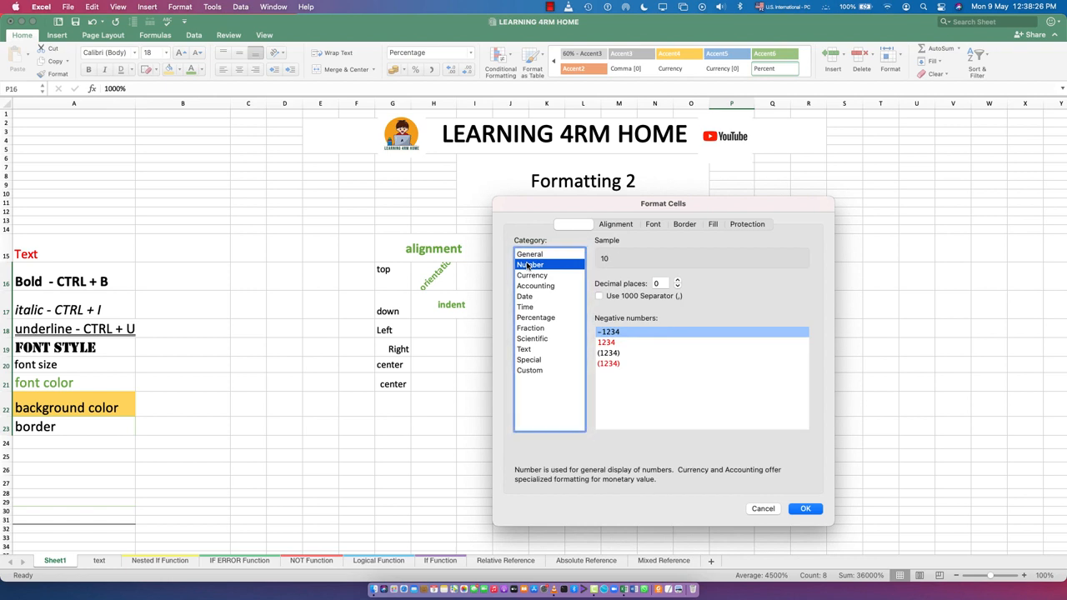
pyautogui.click(677, 281)
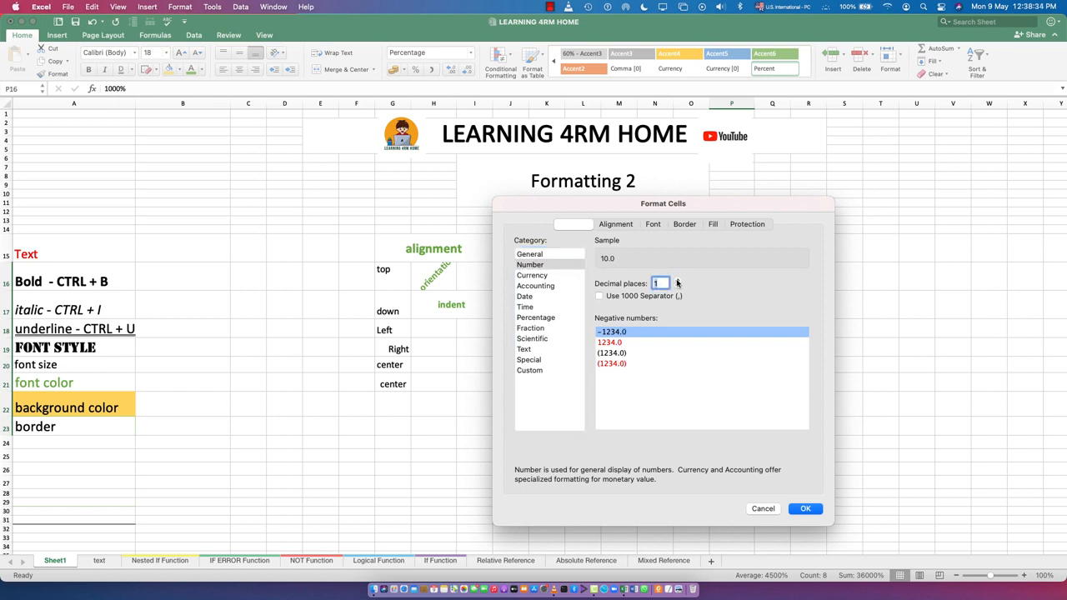
pyautogui.click(676, 281)
pyautogui.click(599, 296)
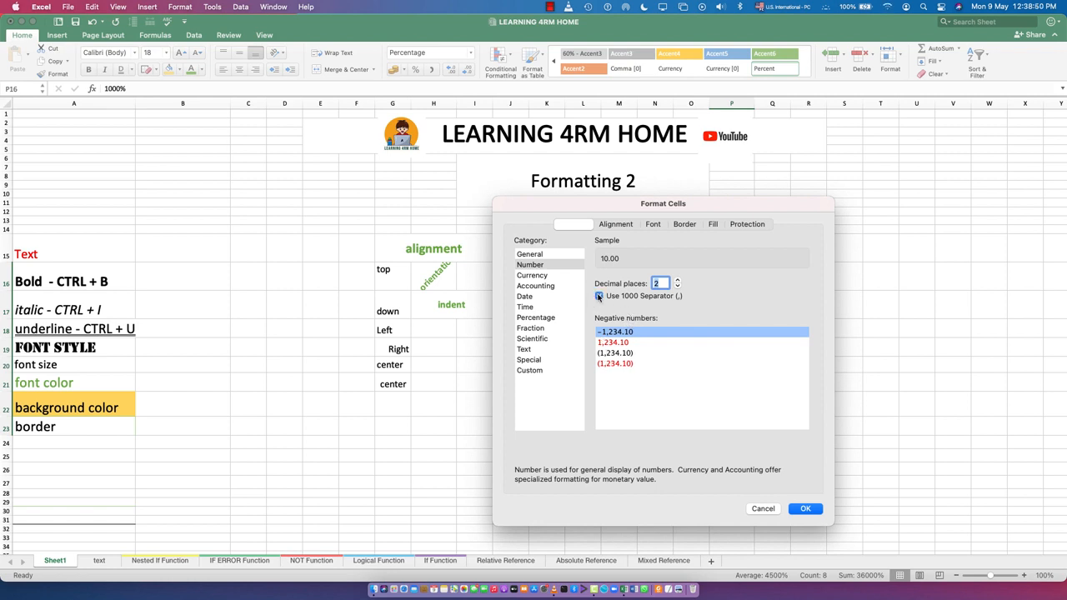
pyautogui.click(598, 296)
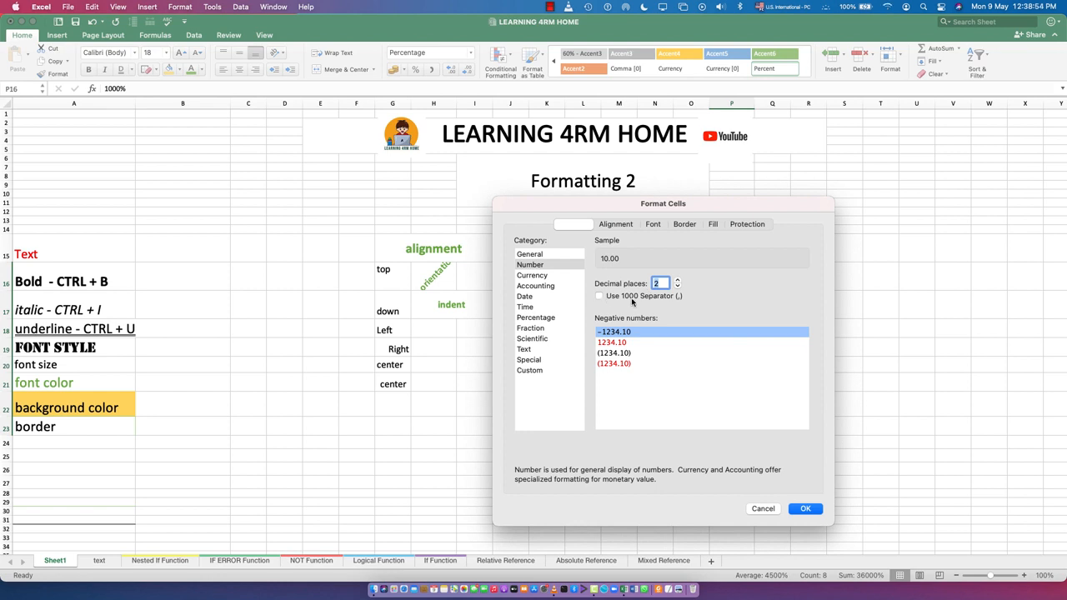
# - Look through the Alignment, Font, Border, Fill and Protection tabs, then apply the Number format
pyautogui.click(614, 224)
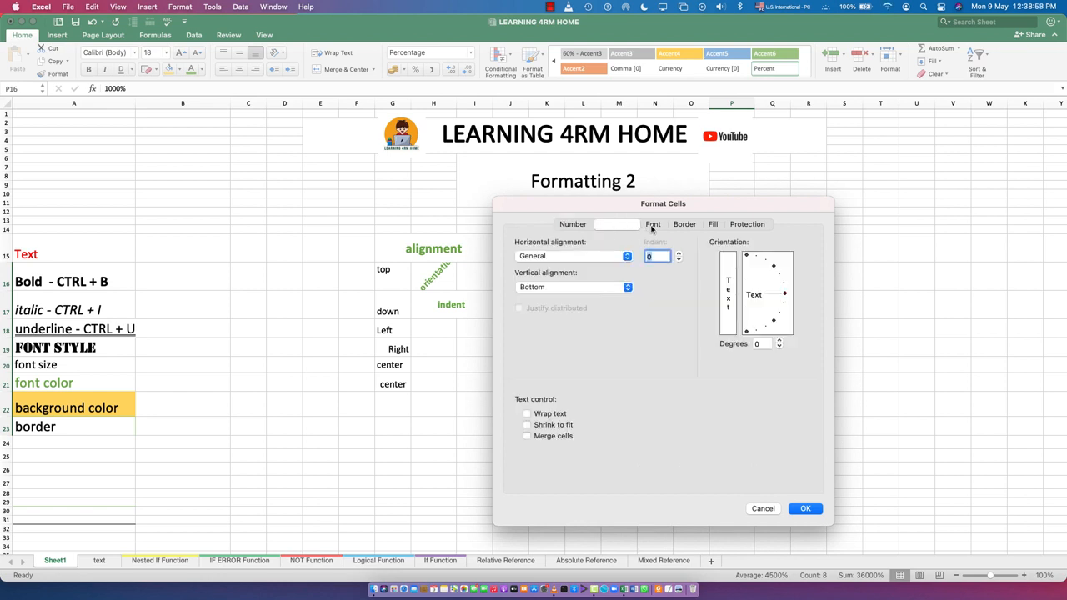
pyautogui.click(655, 226)
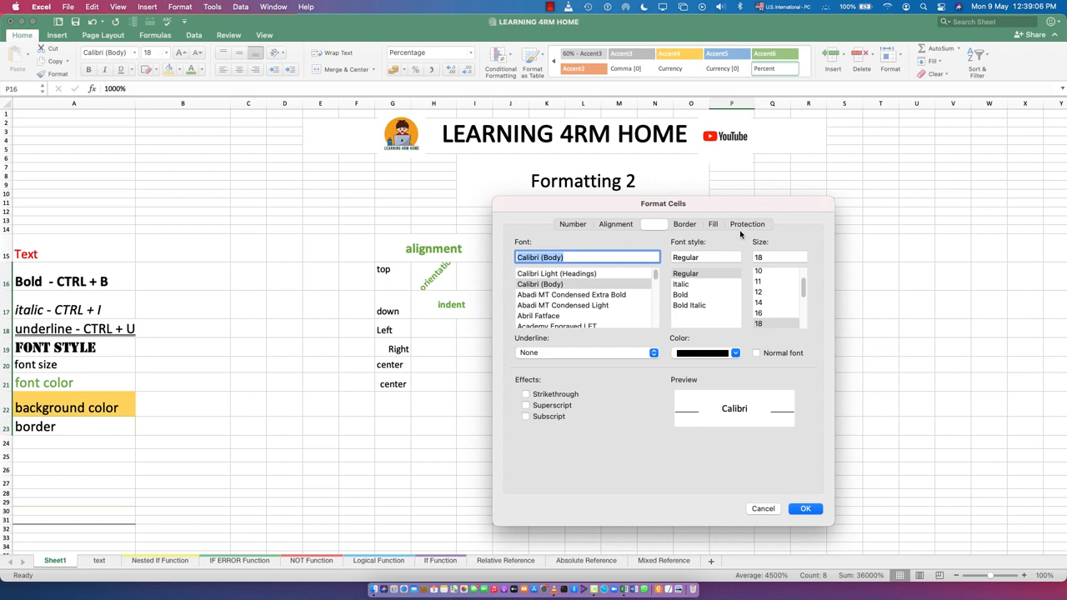
pyautogui.click(683, 225)
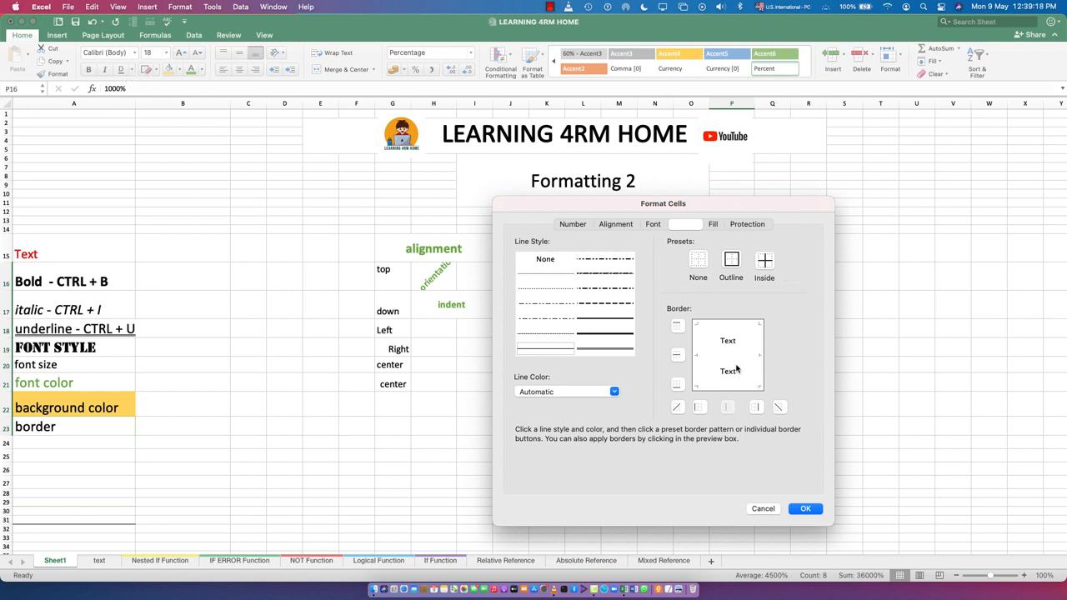
pyautogui.click(713, 224)
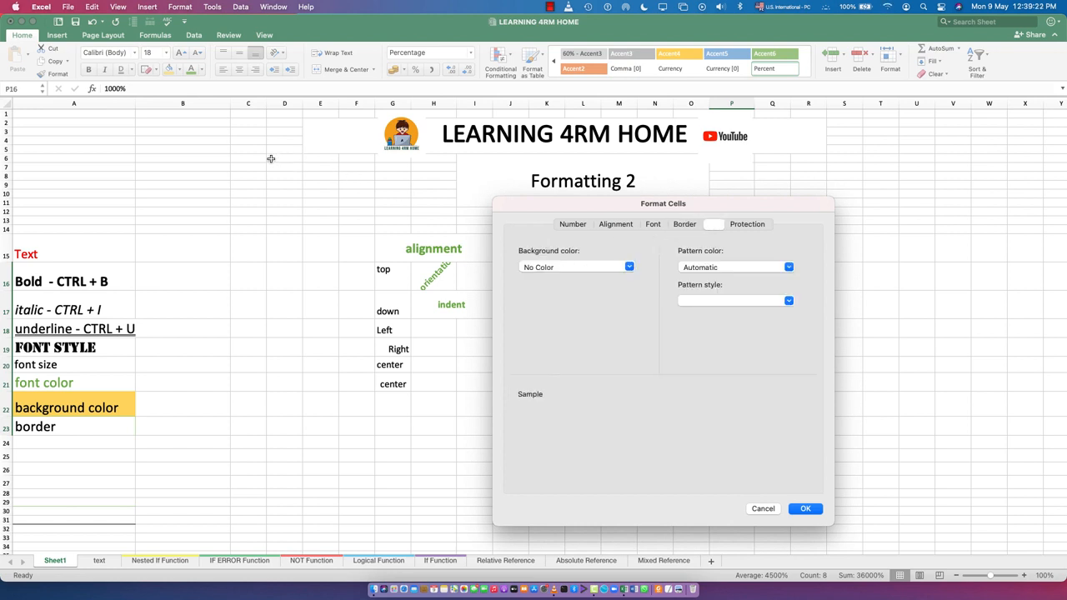
pyautogui.click(754, 227)
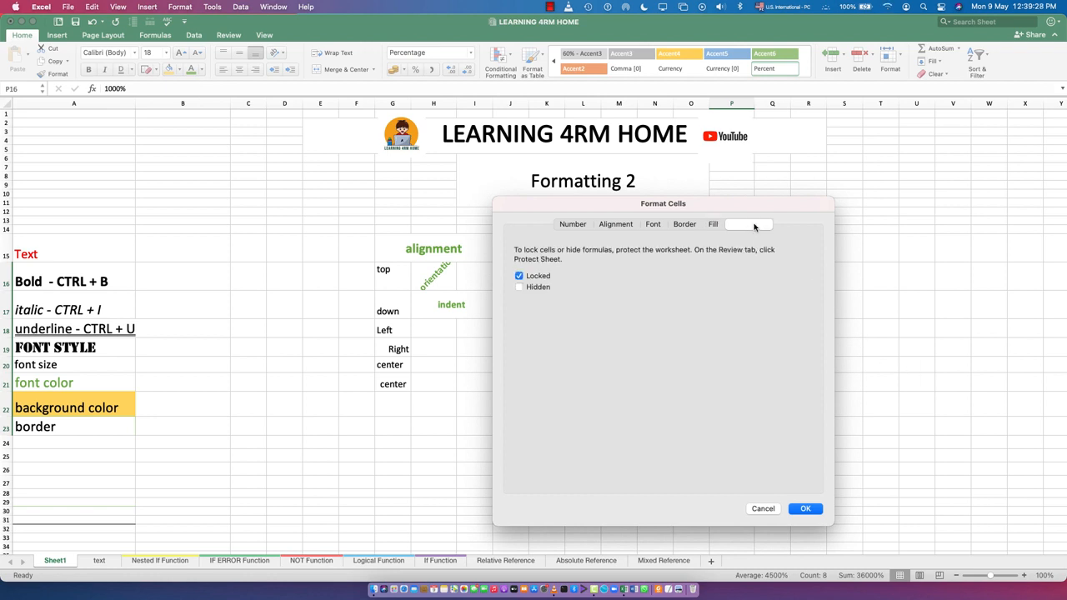
pyautogui.click(570, 228)
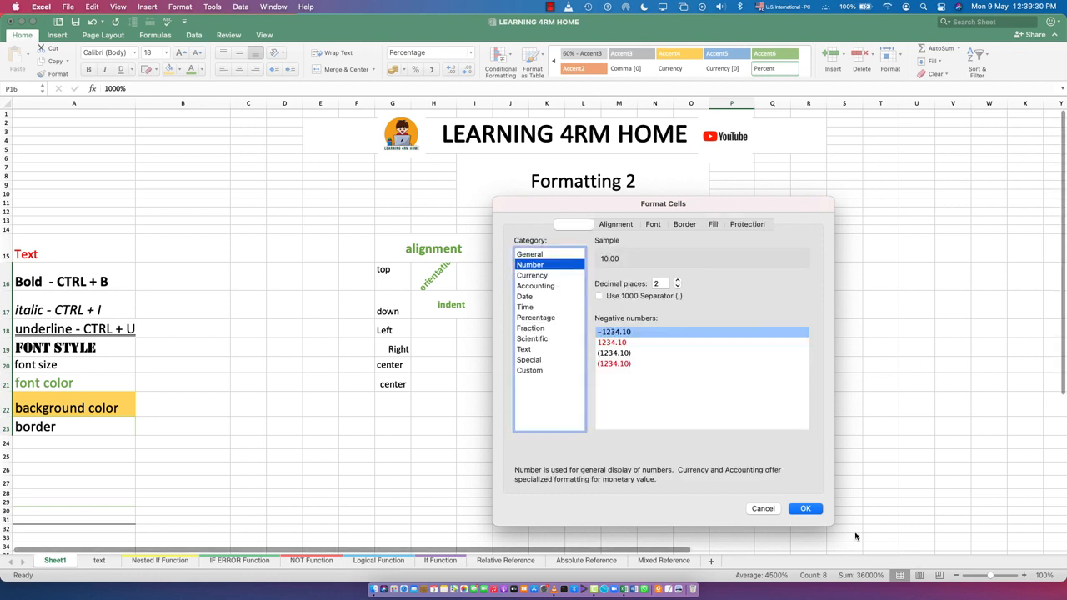
pyautogui.click(806, 509)
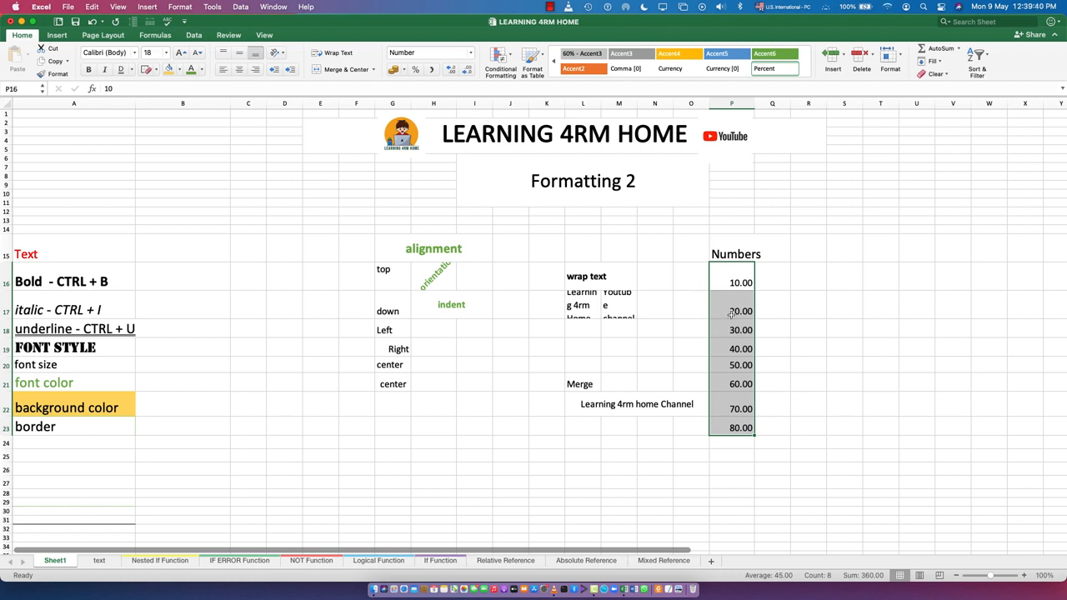
# - Reopen the Format Cells dialog for P16:P23 through the Format menu and close it
pyautogui.rightClick(731, 315)
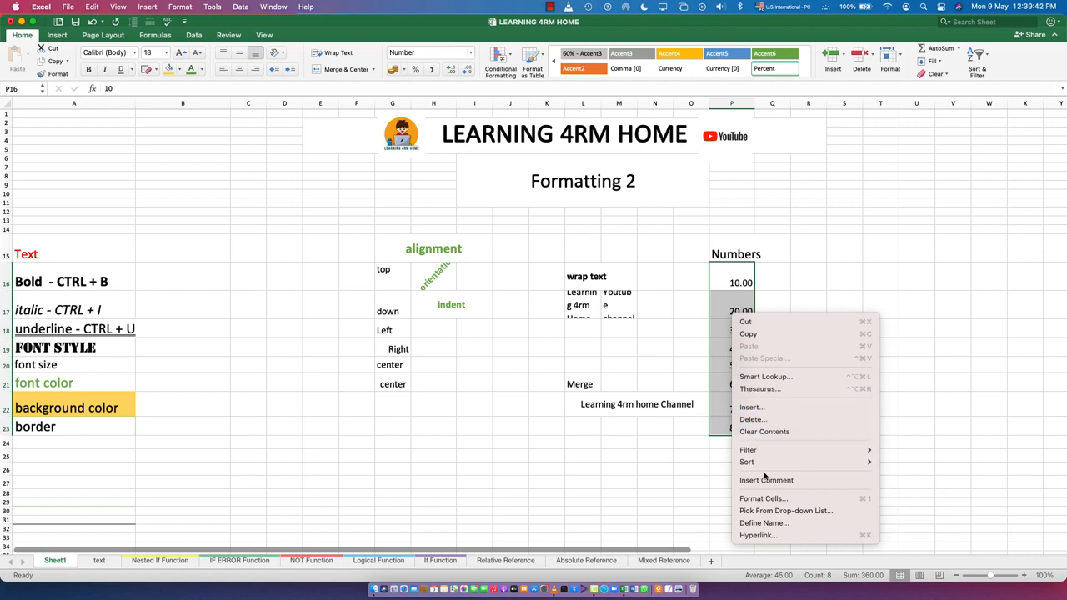
pyautogui.click(653, 338)
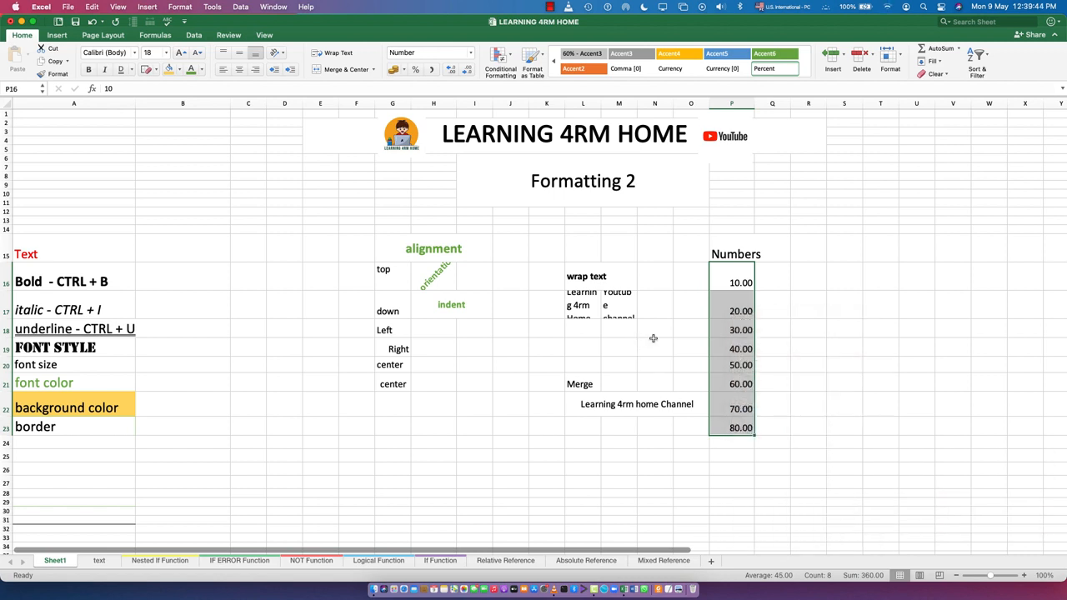
pyautogui.click(900, 57)
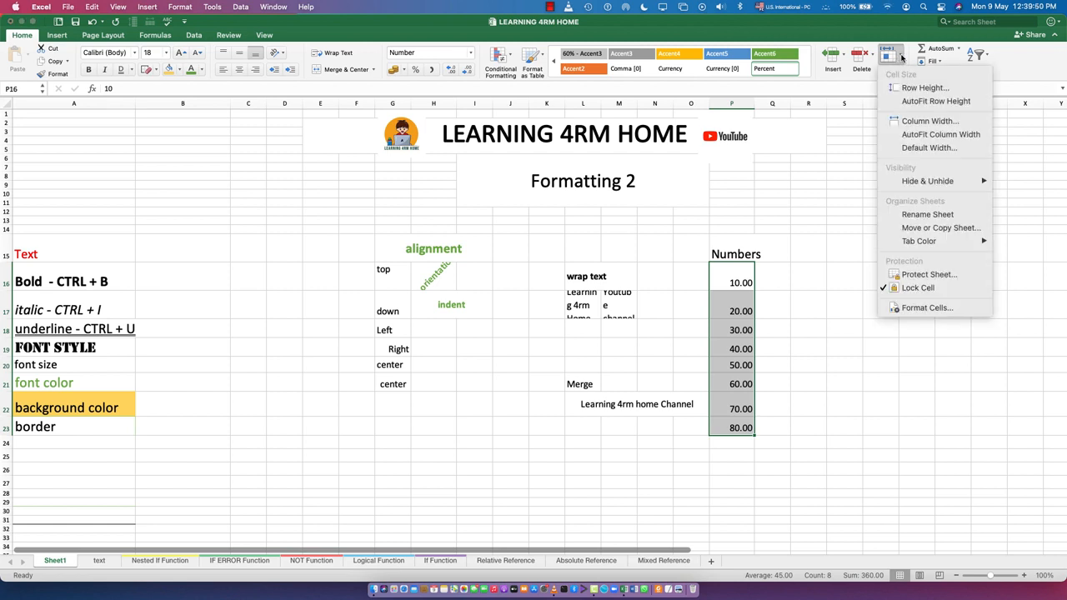
pyautogui.click(926, 307)
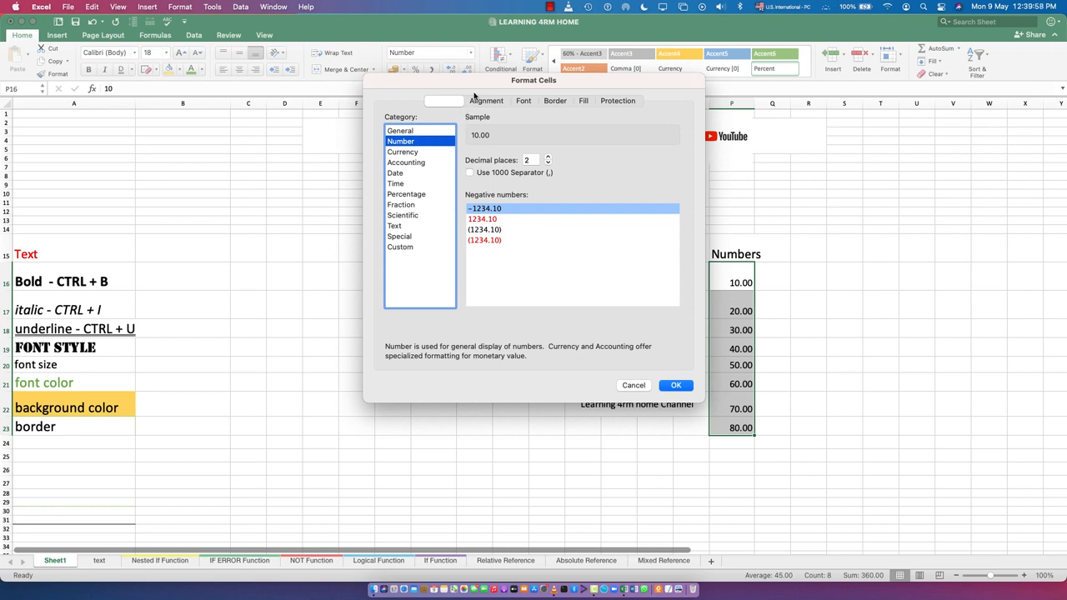
pyautogui.moveTo(512, 80); pyautogui.dragTo(781, 255)
pyautogui.moveTo(834, 179); pyautogui.dragTo(777, 165)
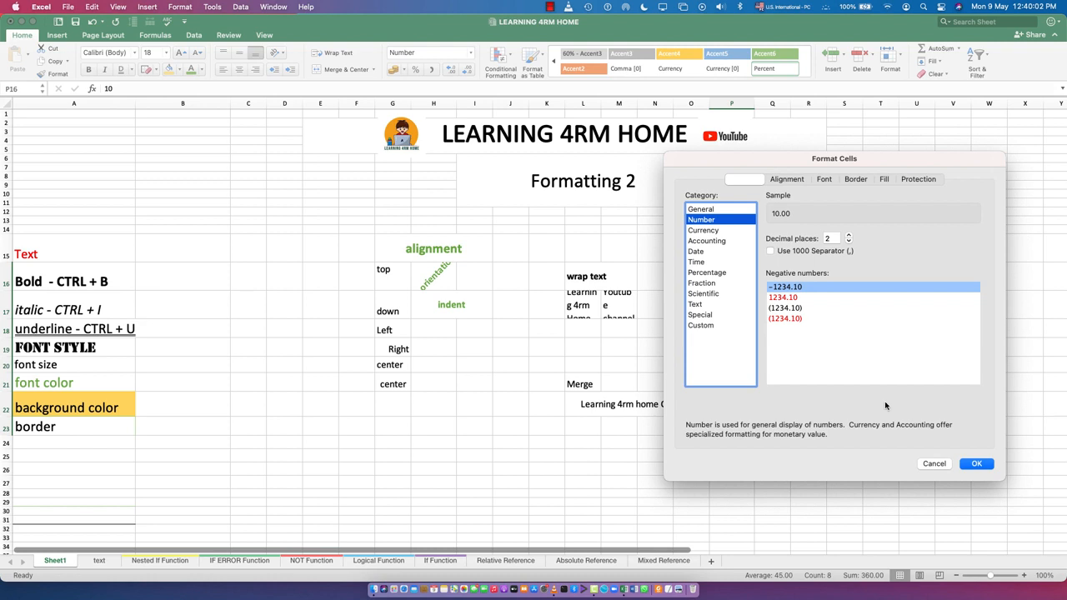
pyautogui.click(977, 465)
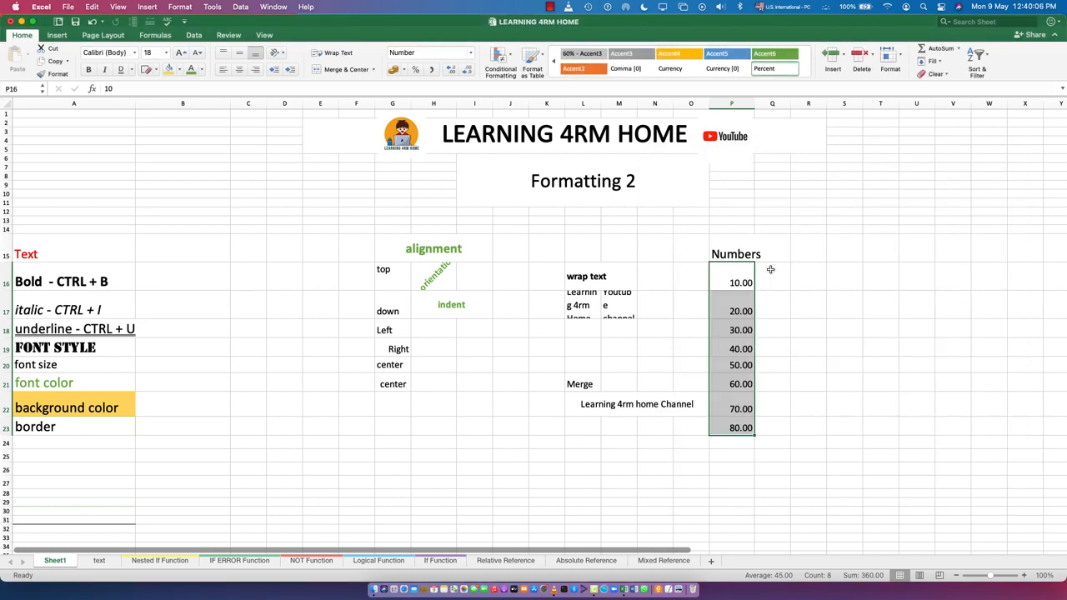
# - Enter the header Date in cell R15
pyautogui.click(771, 268)
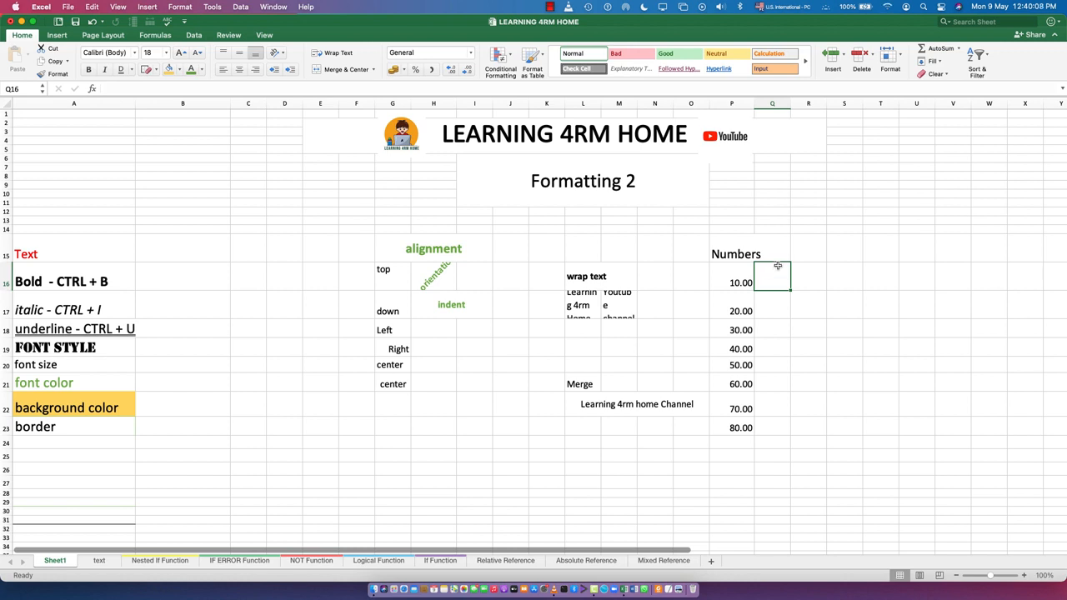
pyautogui.click(806, 250)
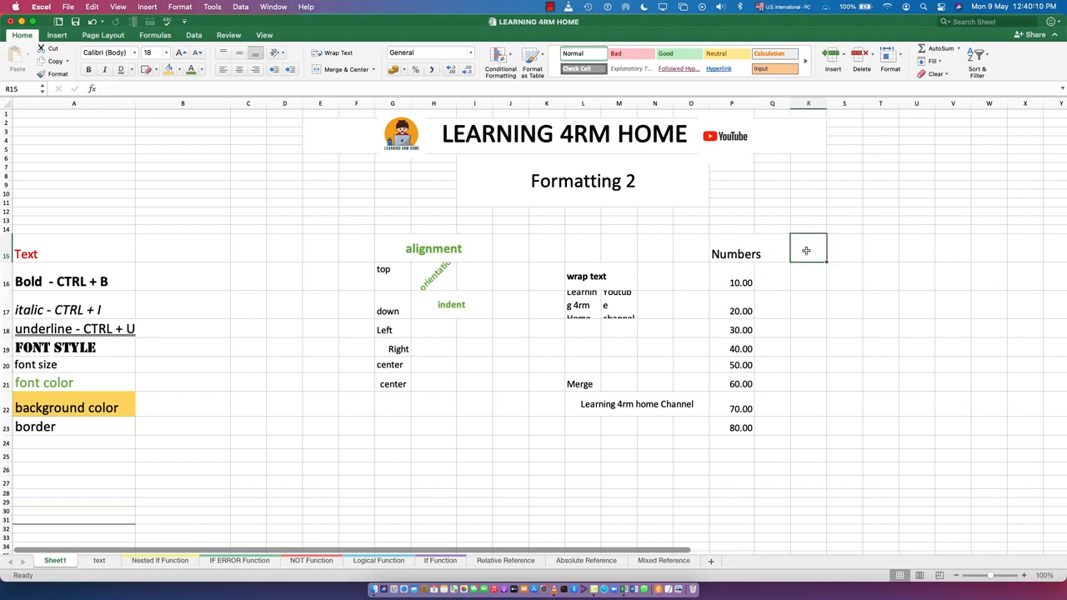
pyautogui.write('Date')
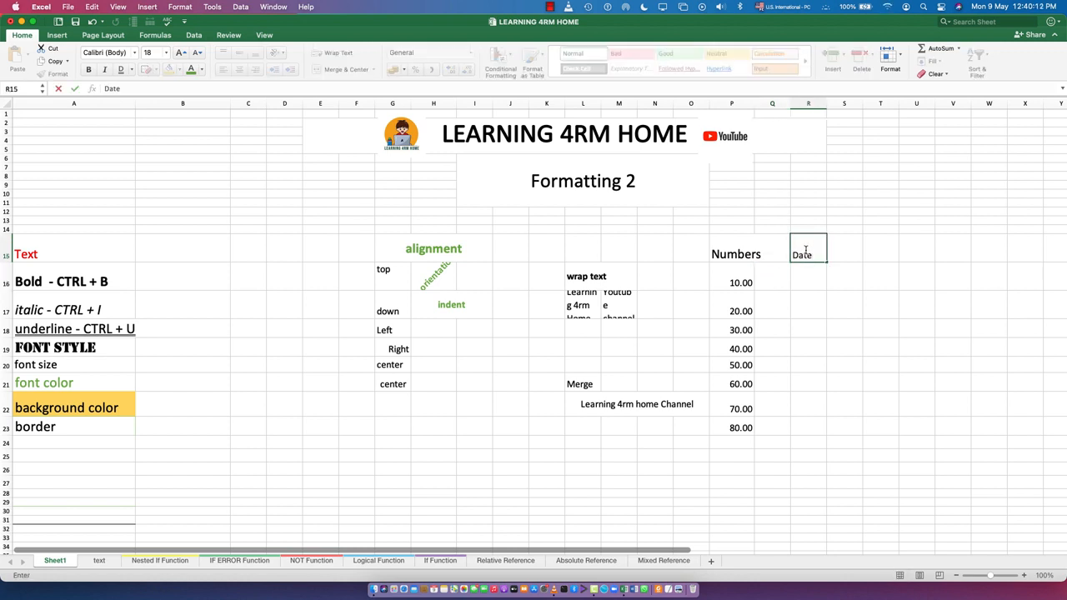
pyautogui.press('Return')
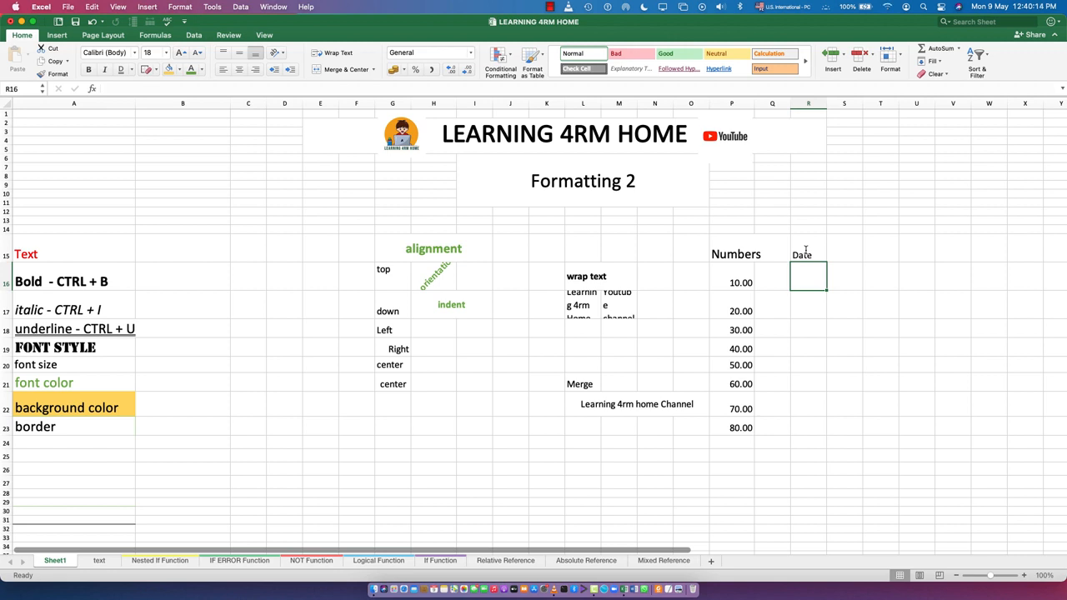
# - Enter the date 21/01/2022 in cell R16
pyautogui.write('21/01/')
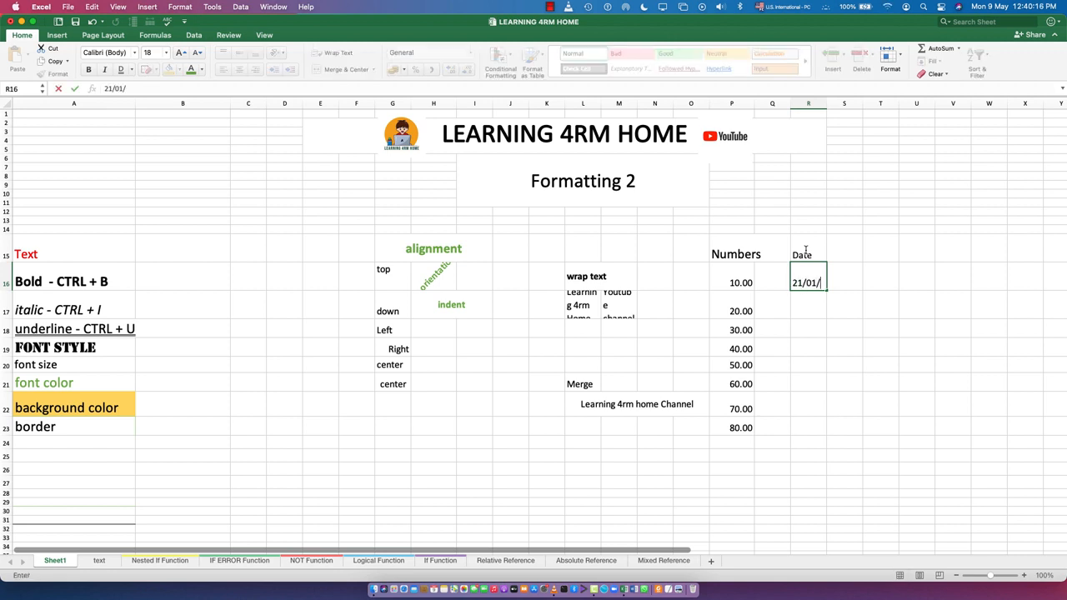
pyautogui.write('2022')
pyautogui.press('Return')
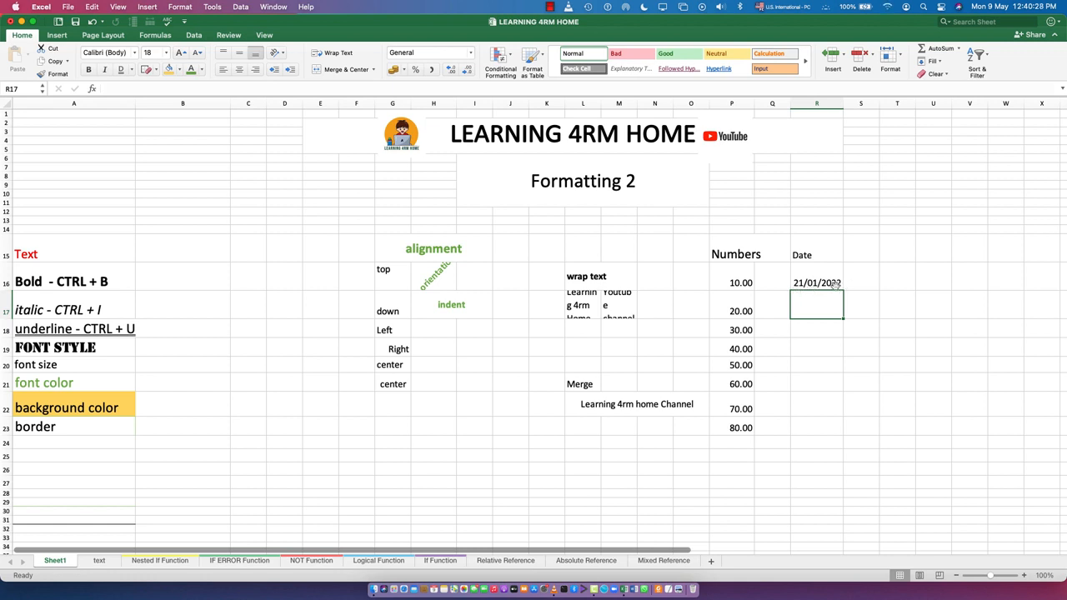
# - Open the Format Cells dialog for the date in R16 and close it again
pyautogui.click(812, 283)
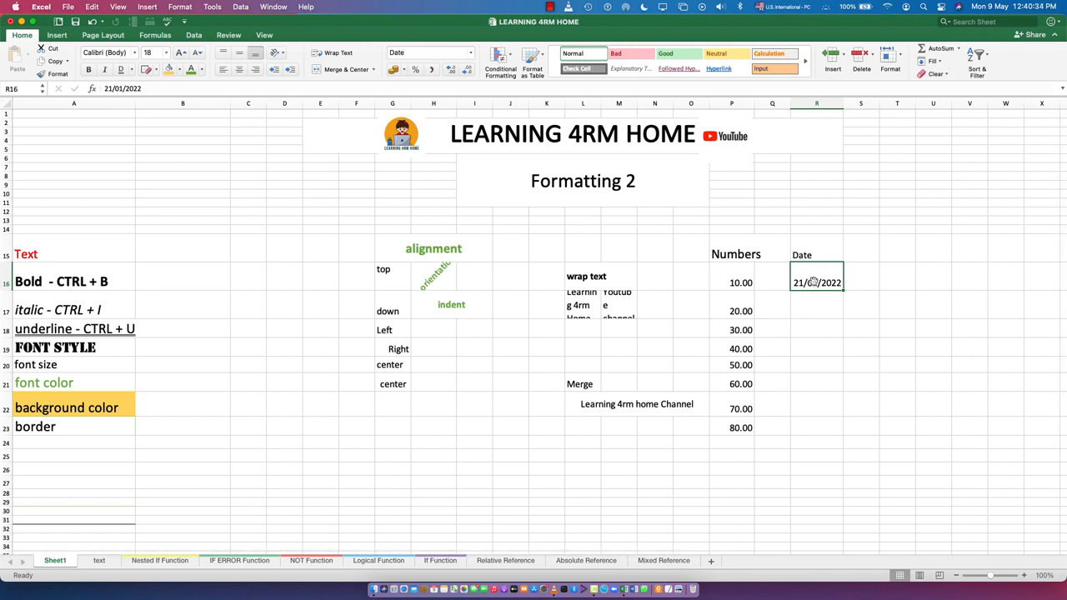
pyautogui.click(900, 56)
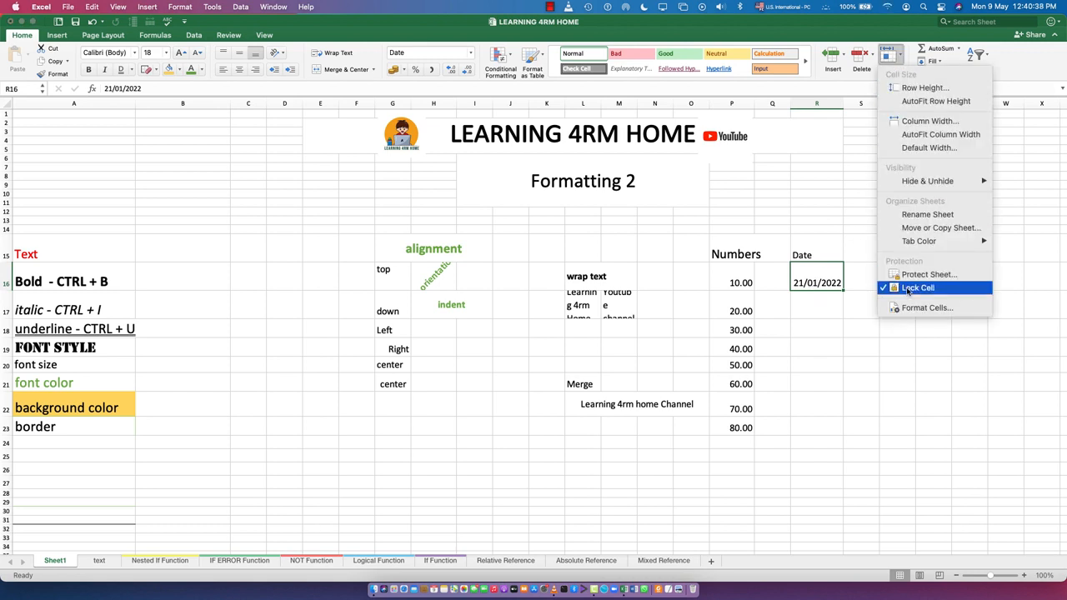
pyautogui.rightClick(812, 277)
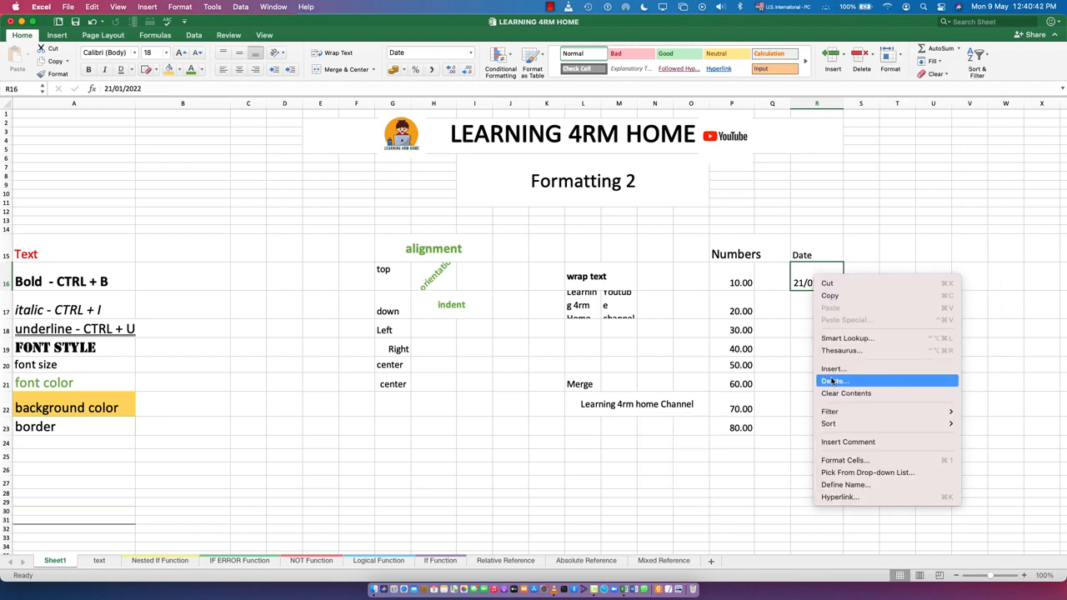
pyautogui.click(841, 459)
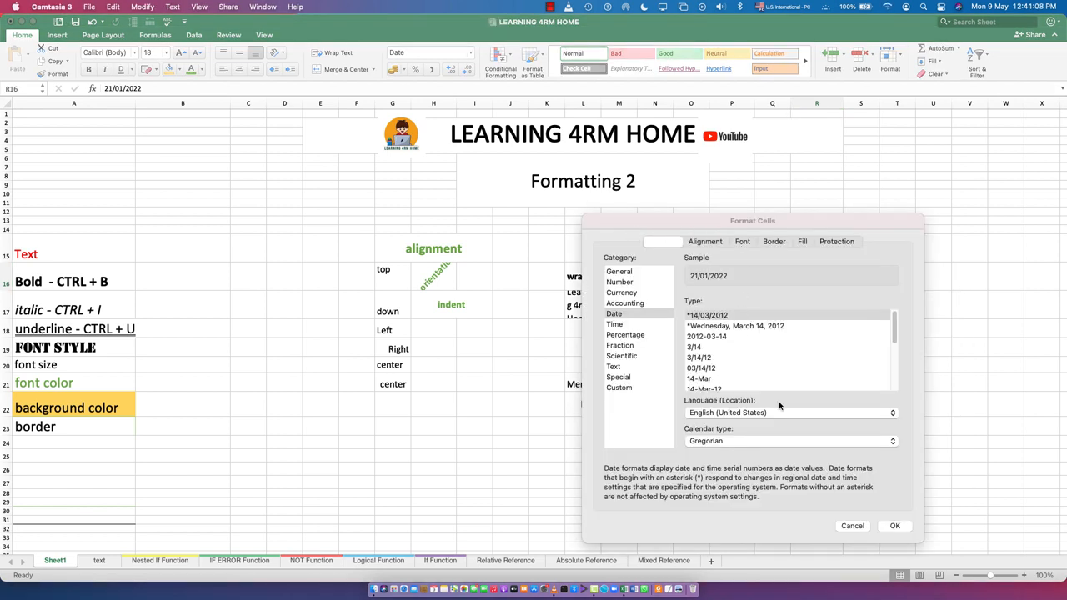
pyautogui.click(894, 525)
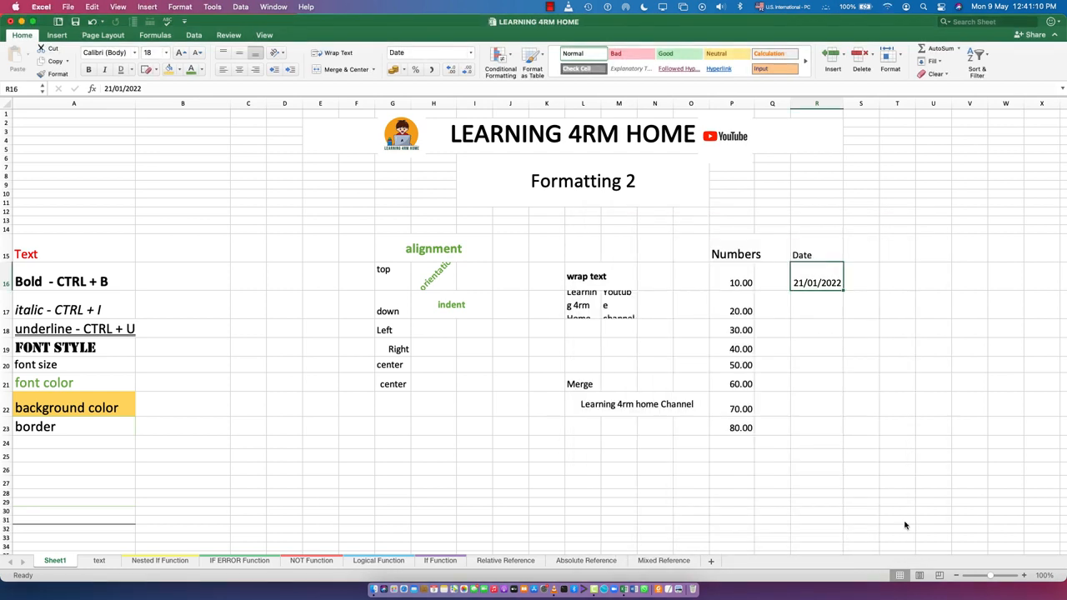
# - Format the date in R16 with the long date type Wednesday, March 14, 2012
pyautogui.rightClick(820, 273)
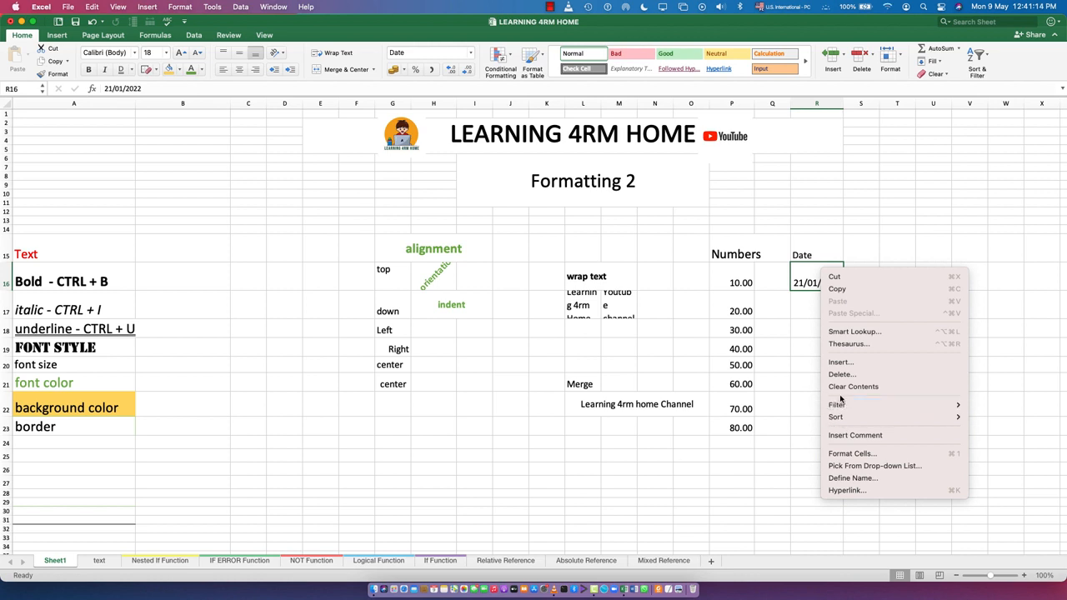
pyautogui.click(853, 454)
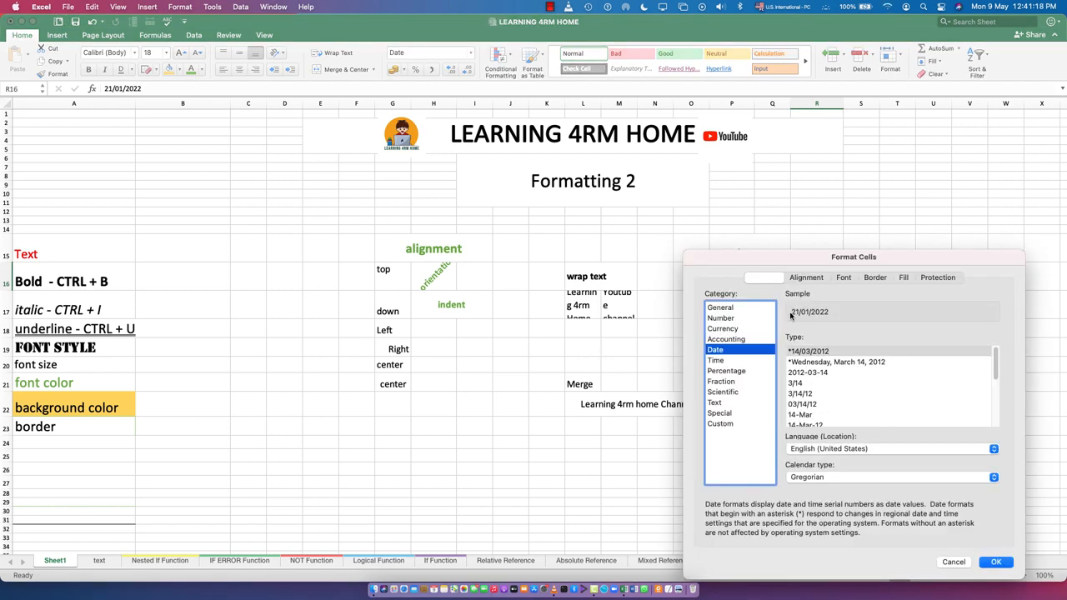
pyautogui.moveTo(755, 260); pyautogui.dragTo(426, 199)
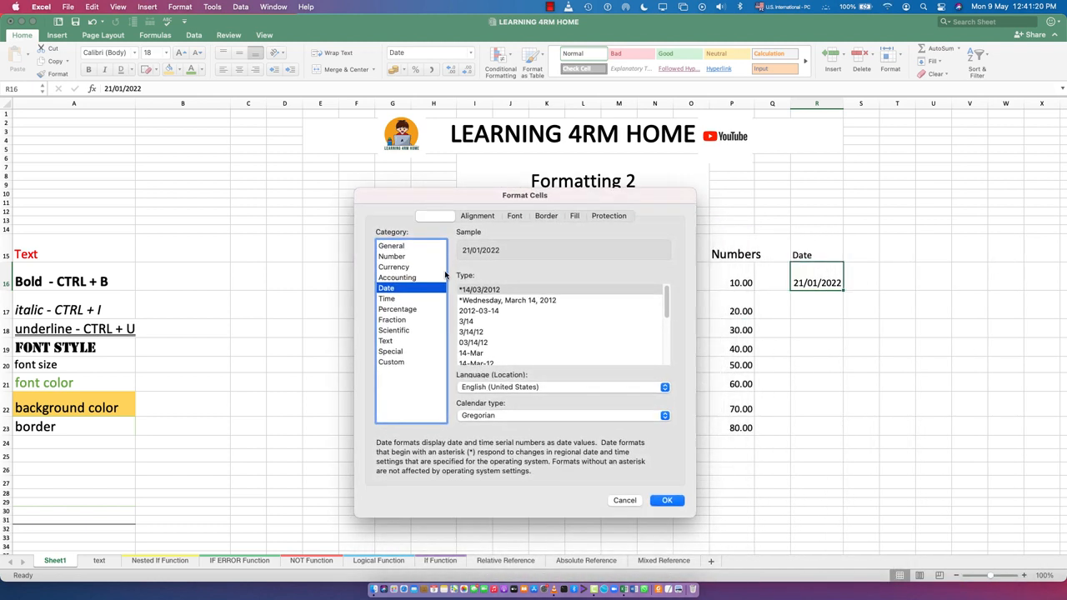
pyautogui.click(476, 302)
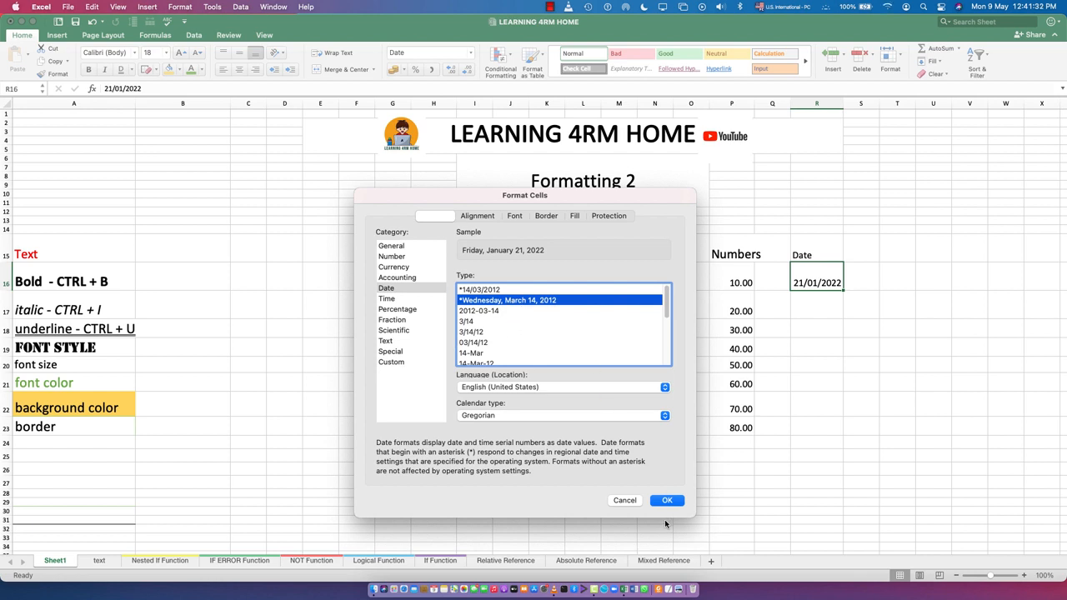
pyautogui.scroll(-4, 512, 346)
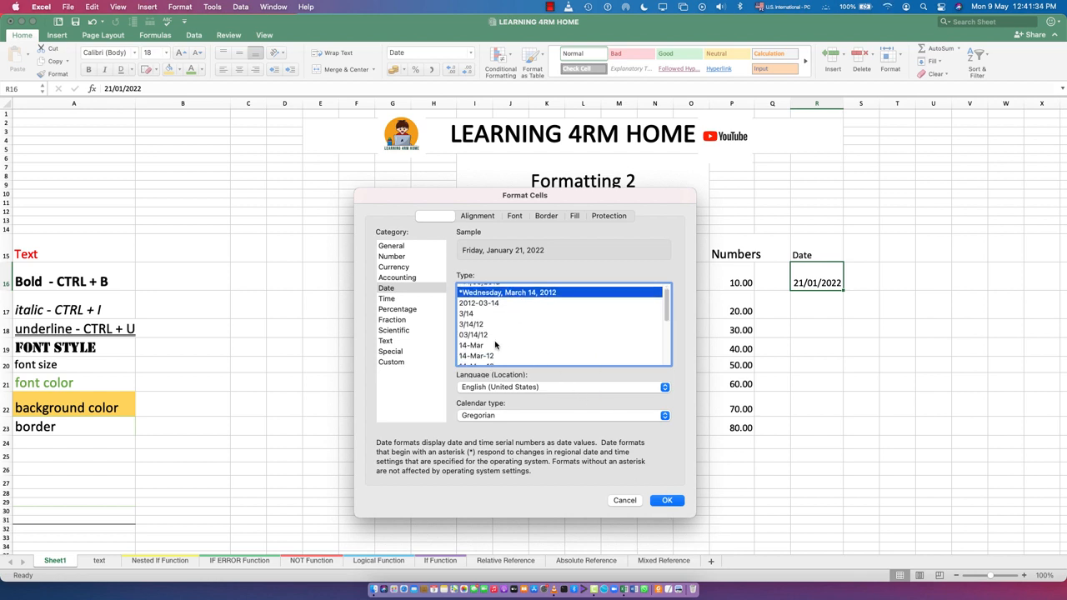
pyautogui.scroll(-2, 488, 319)
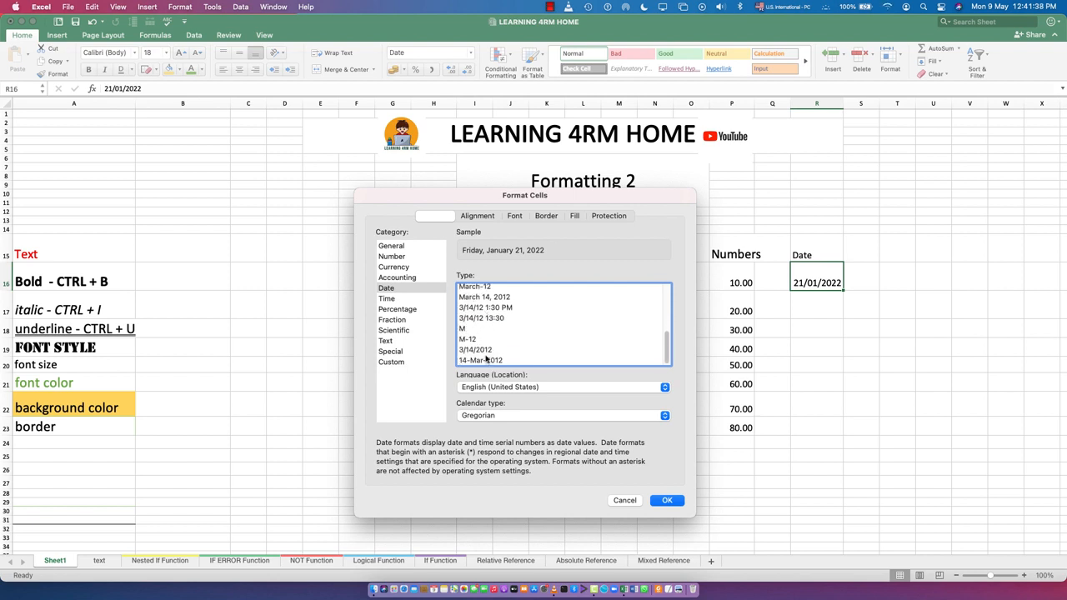
pyautogui.scroll(10, 522, 331)
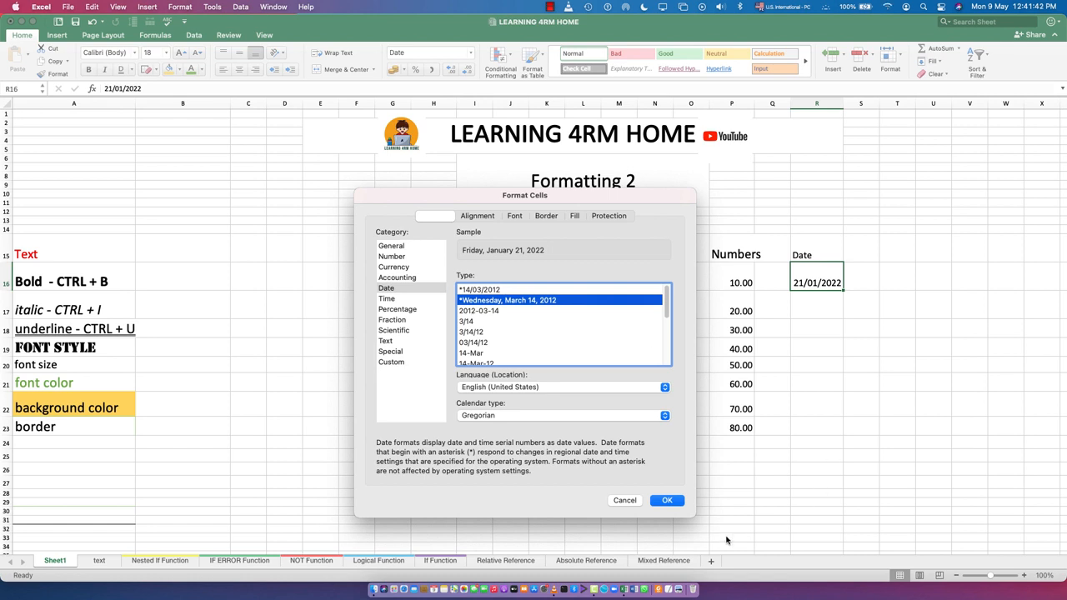
pyautogui.click(667, 500)
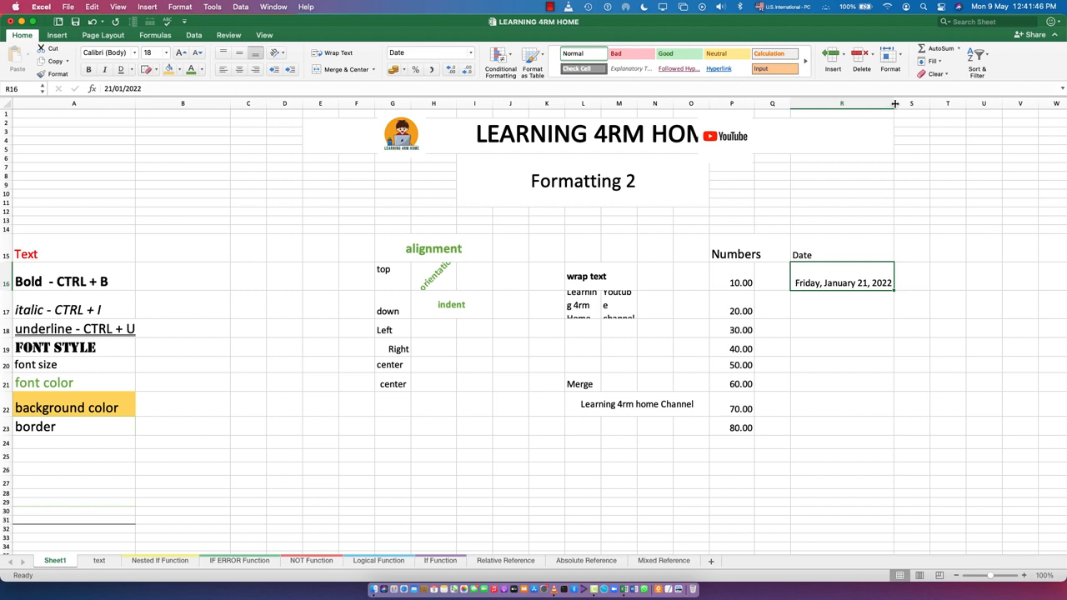
# - Turn on Wrap Text for R16 and resize column R so the full long date fits
pyautogui.moveTo(894, 103); pyautogui.dragTo(864, 104)
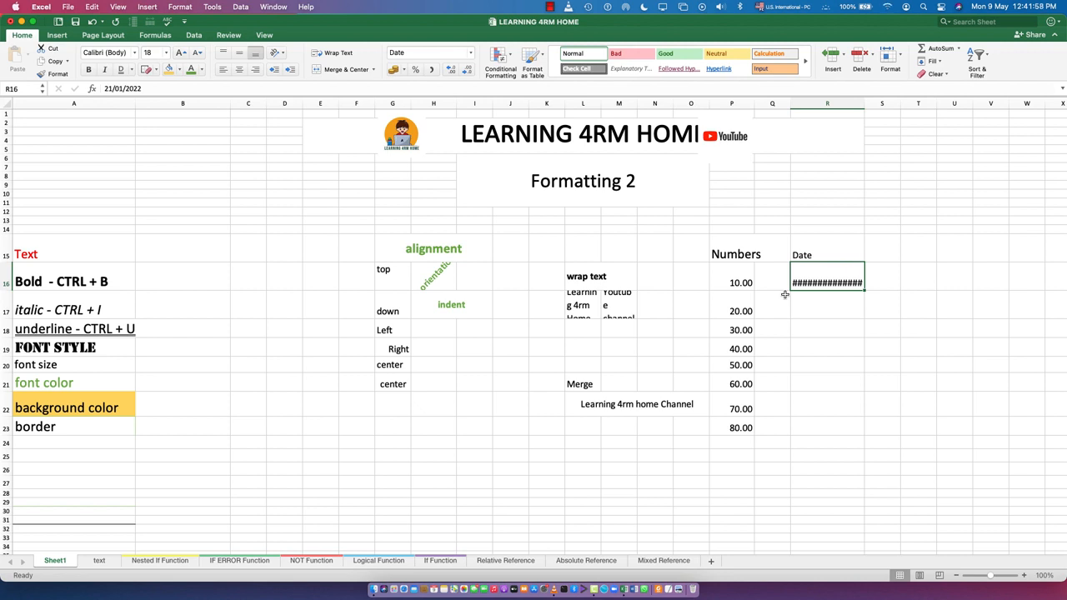
pyautogui.click(326, 55)
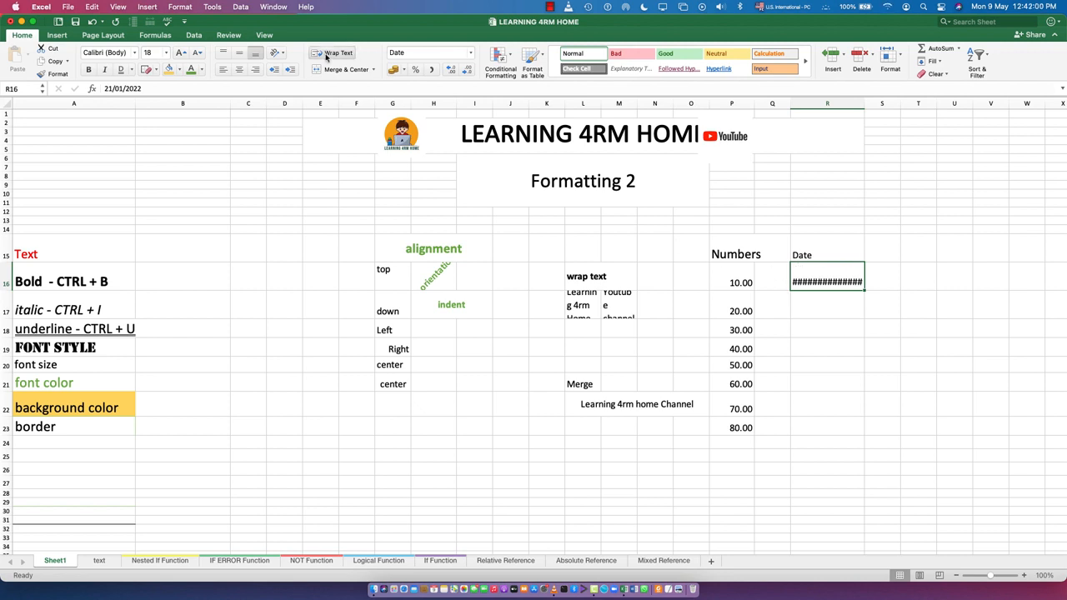
pyautogui.click(326, 55)
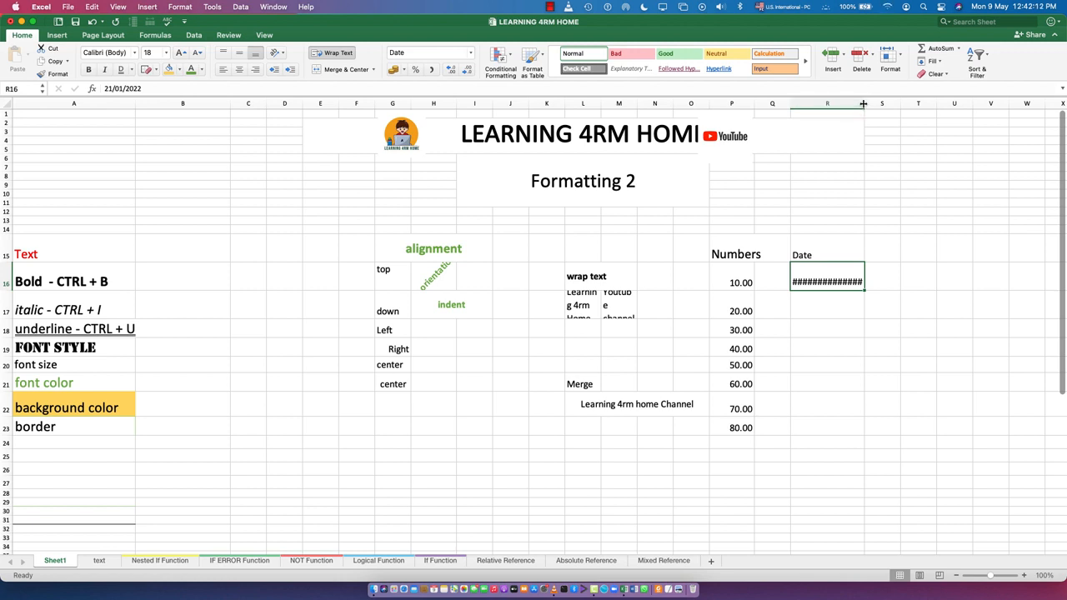
pyautogui.moveTo(864, 103); pyautogui.dragTo(896, 105)
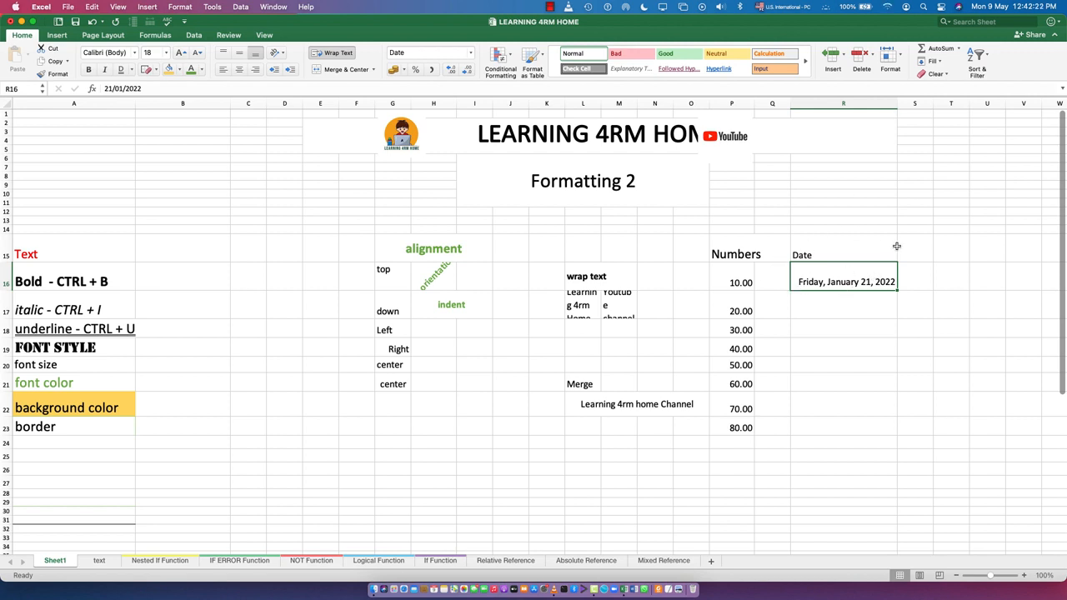
# - Reopen the Format Cells dialog for the date in R16 and cancel it without changes
pyautogui.click(901, 55)
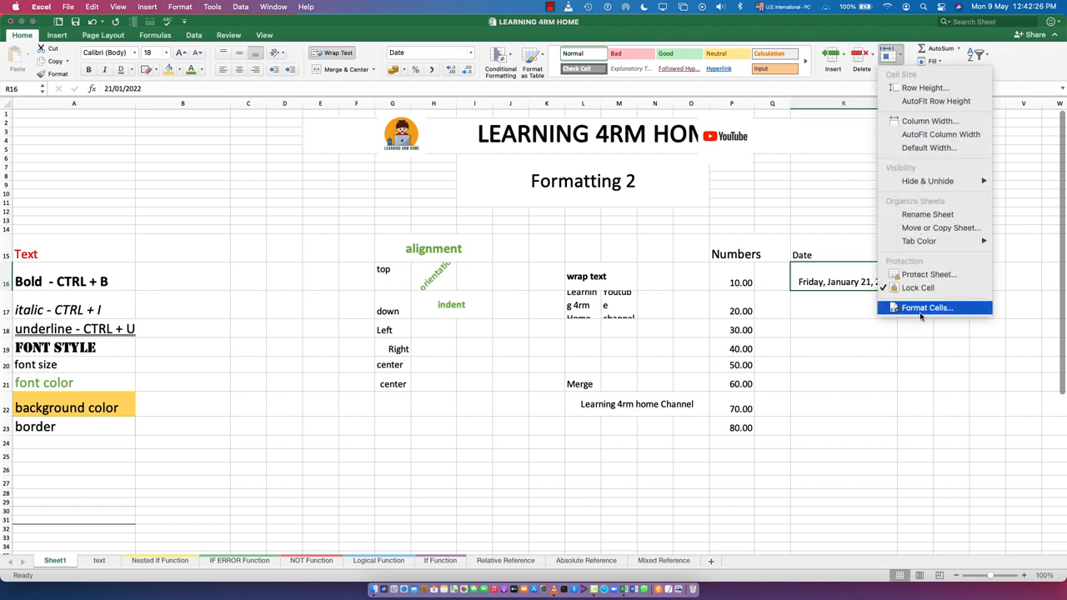
pyautogui.click(816, 281)
pyautogui.rightClick(814, 280)
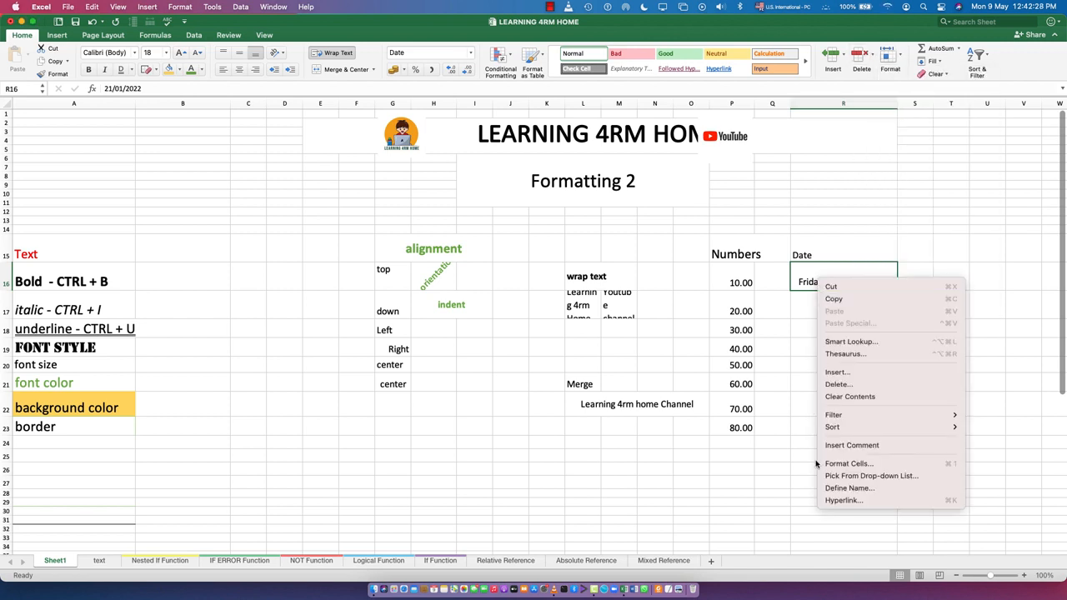
pyautogui.click(824, 203)
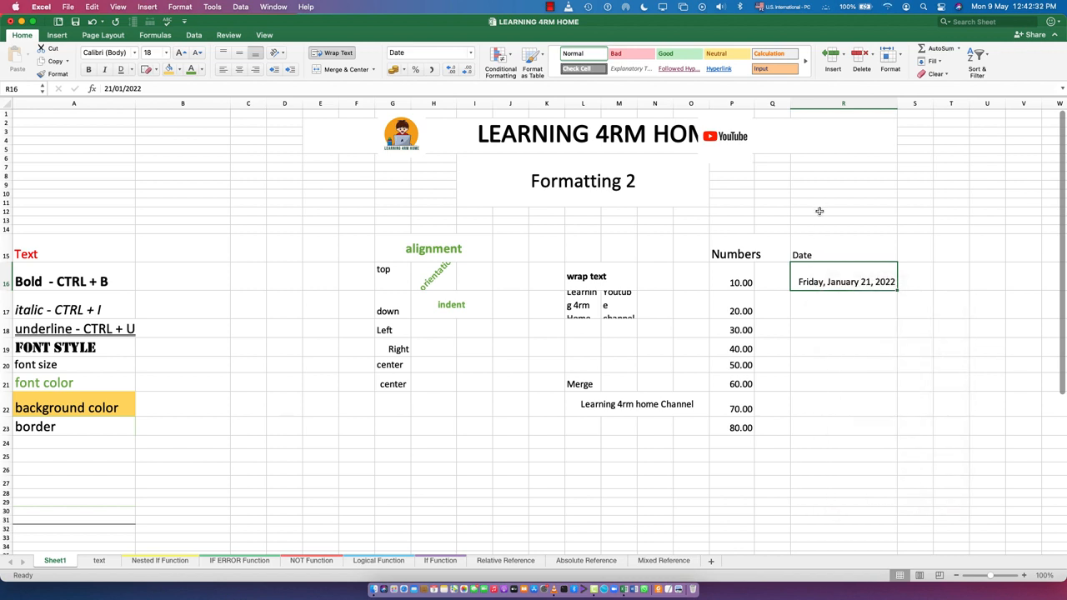
pyautogui.press('super+1')
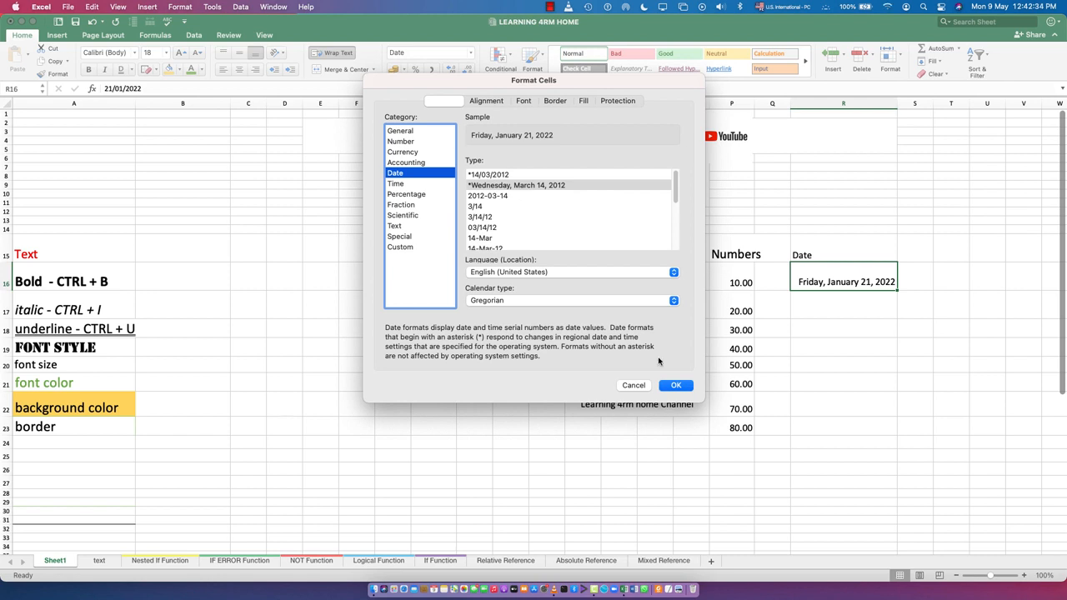
pyautogui.click(631, 385)
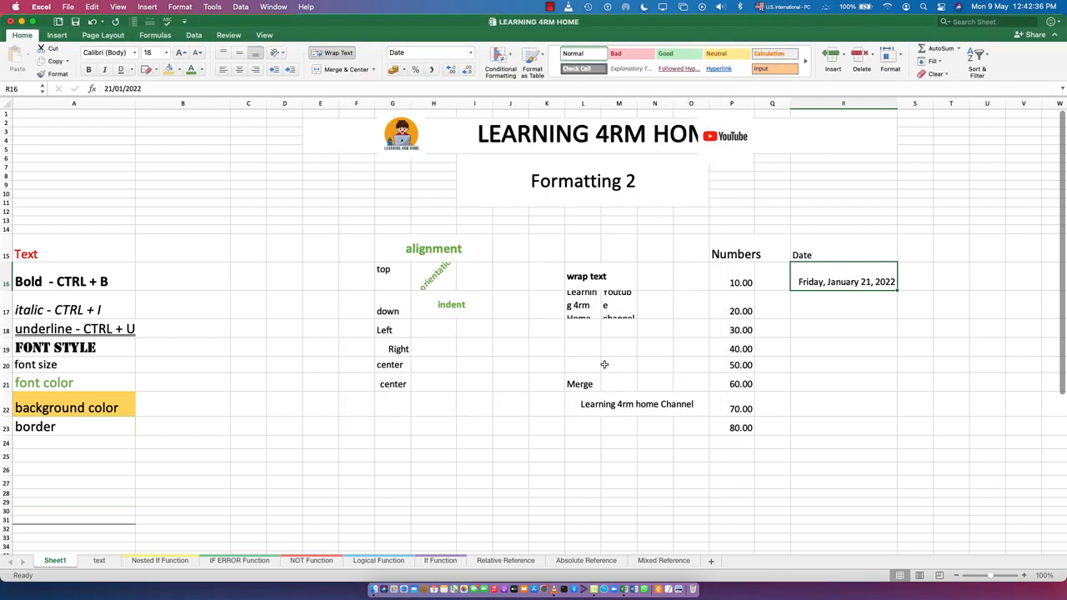